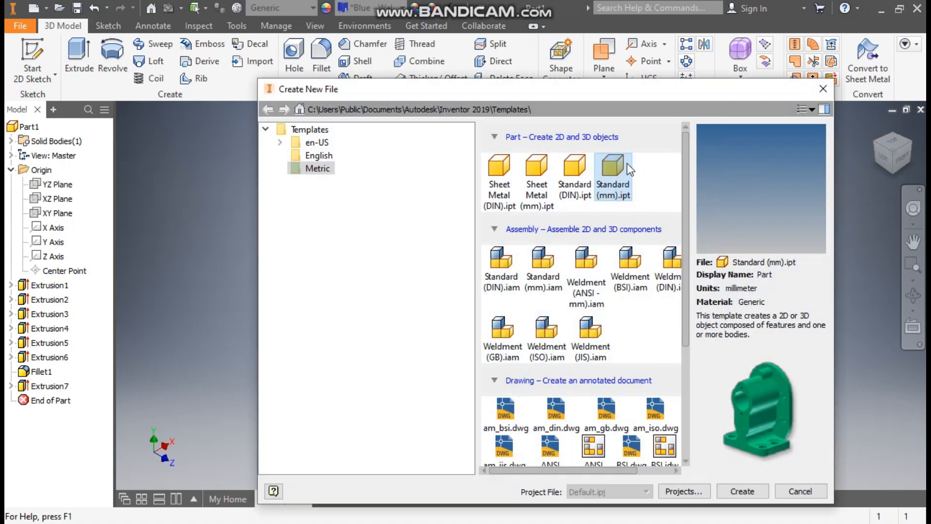
Step: Create a new part from the metric Standard (mm).ipt template and start a sketch on the XZ plane
left_click(627, 163)
left_click(743, 492)
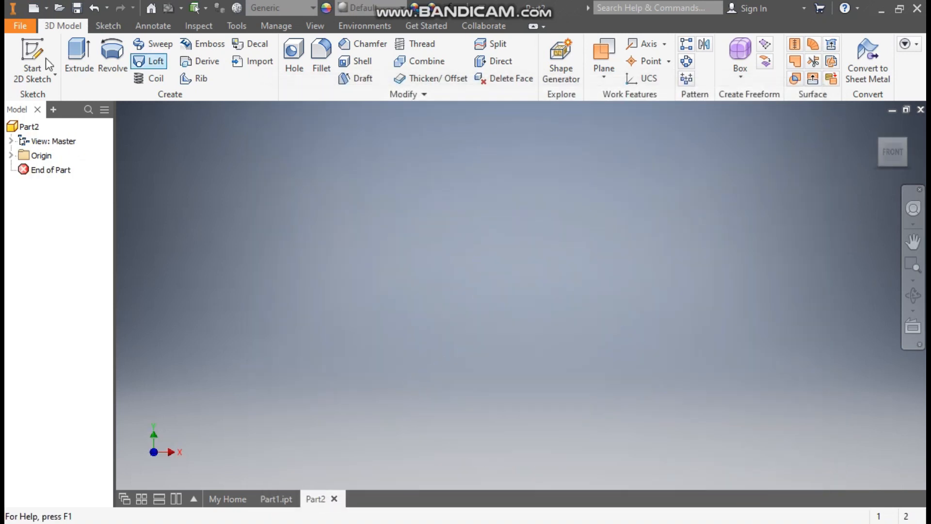
left_click(26, 62)
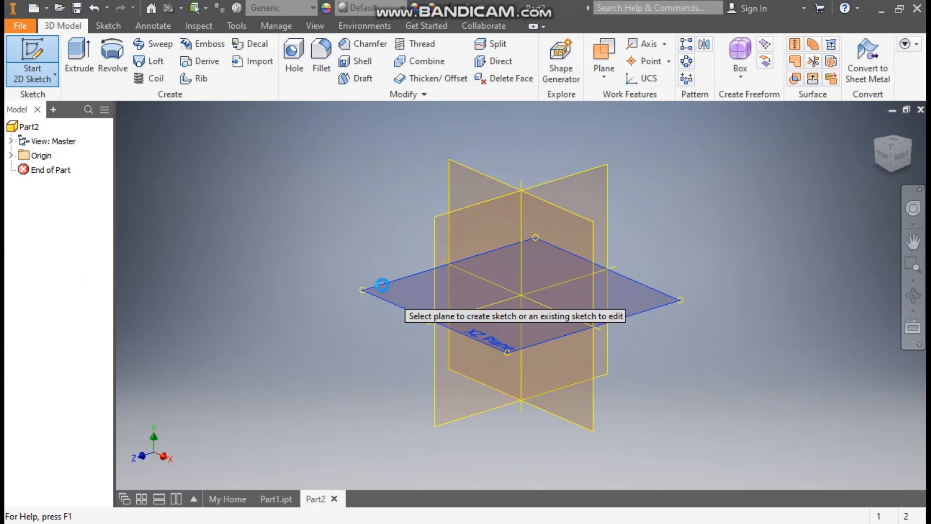
left_click(383, 286)
left_click(904, 125)
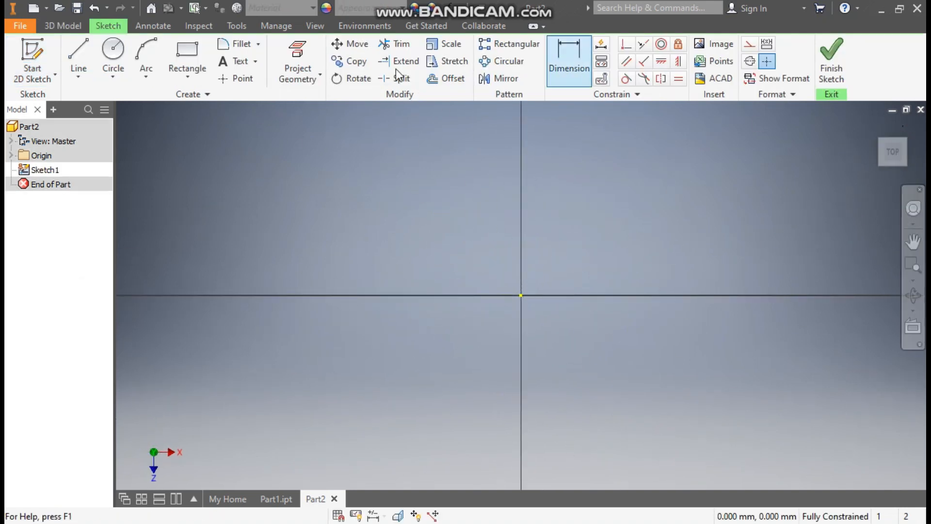
Step: Sketch a two-point center rectangle about 293 by 129 mm, centred on the origin
left_click(188, 77)
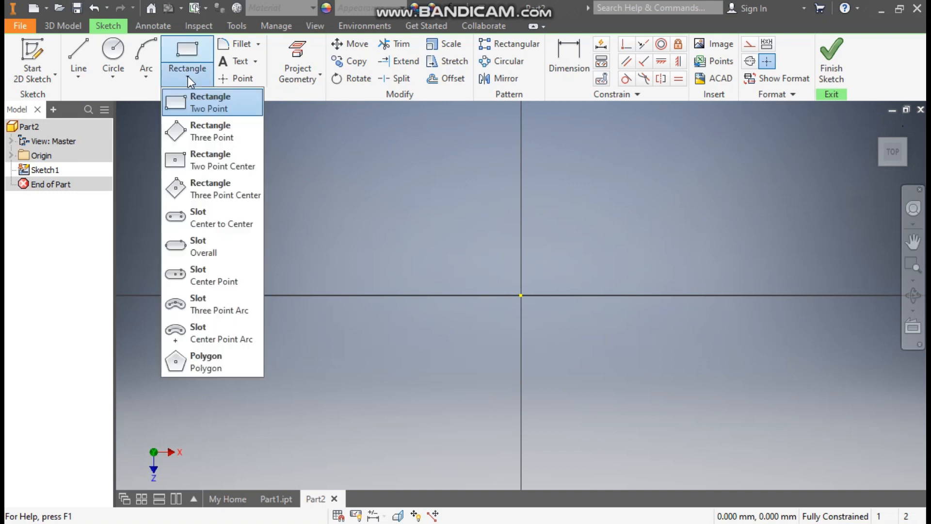
left_click(208, 162)
left_click(521, 295)
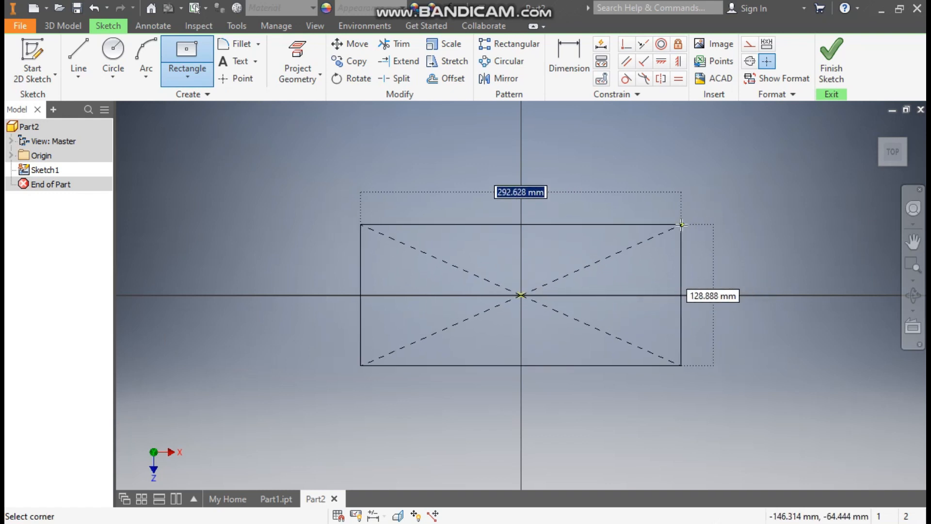
left_click(681, 225)
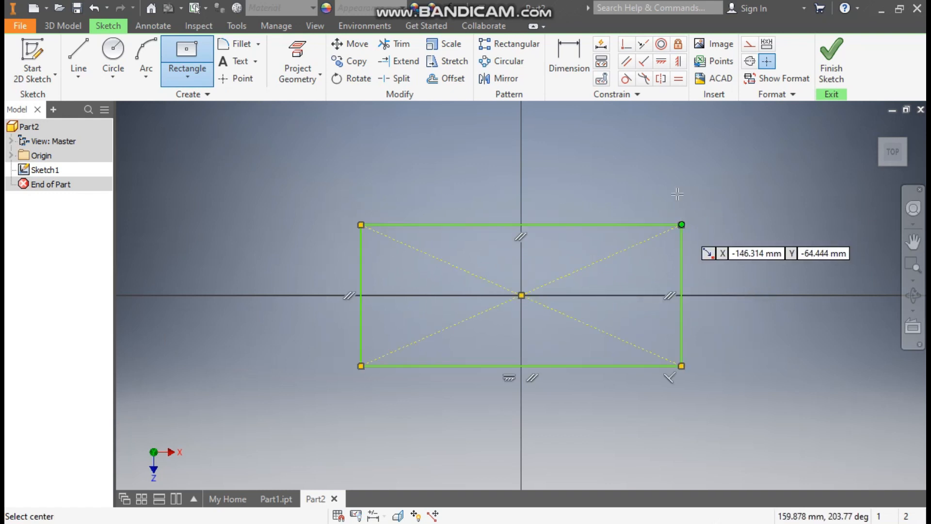
Step: Dimension the rectangle to 100 mm wide and 60 mm high, and finish the sketch
left_click(575, 66)
left_click(570, 225)
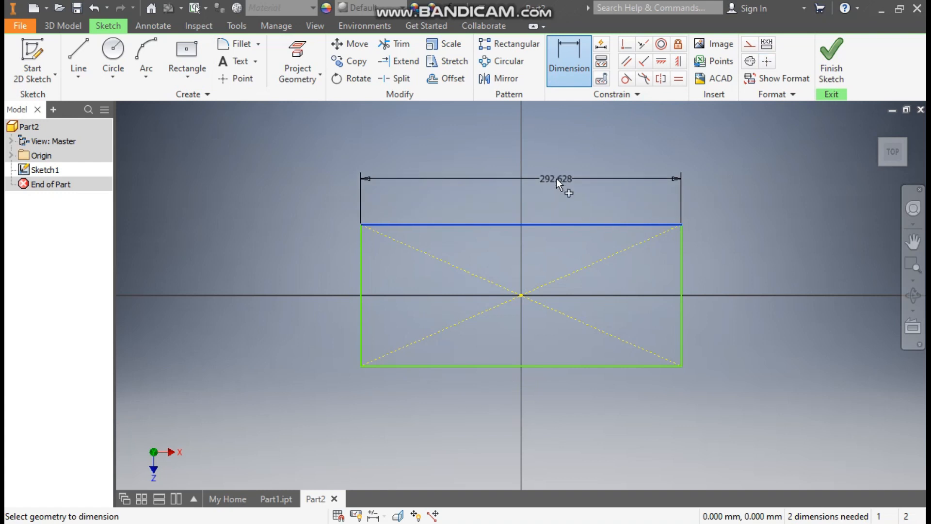
left_click(557, 179)
type("100")
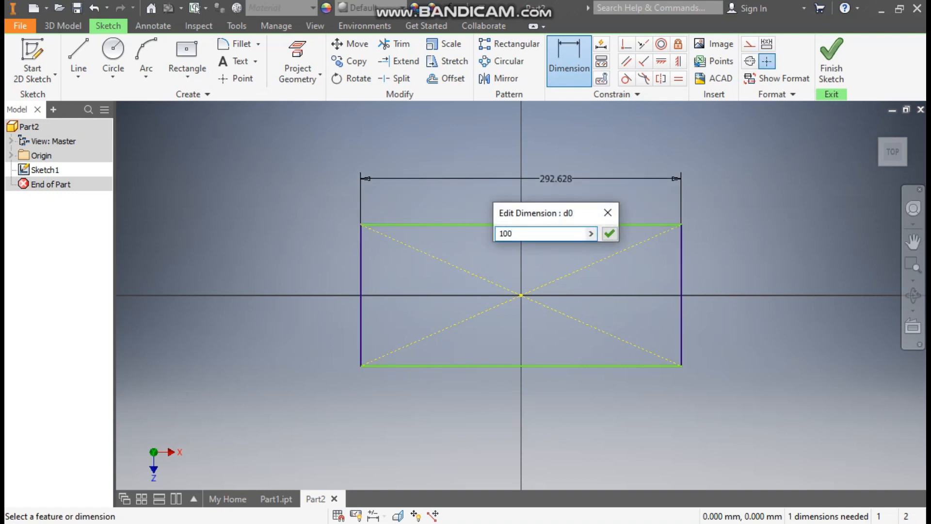
key("Return")
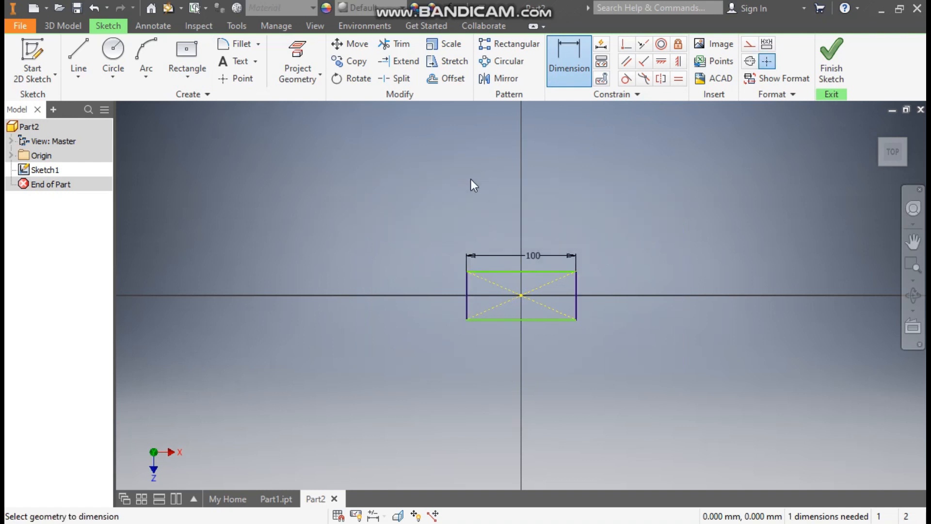
left_click(438, 293)
type("60")
key("Return")
scroll(365, 266, "down", 3)
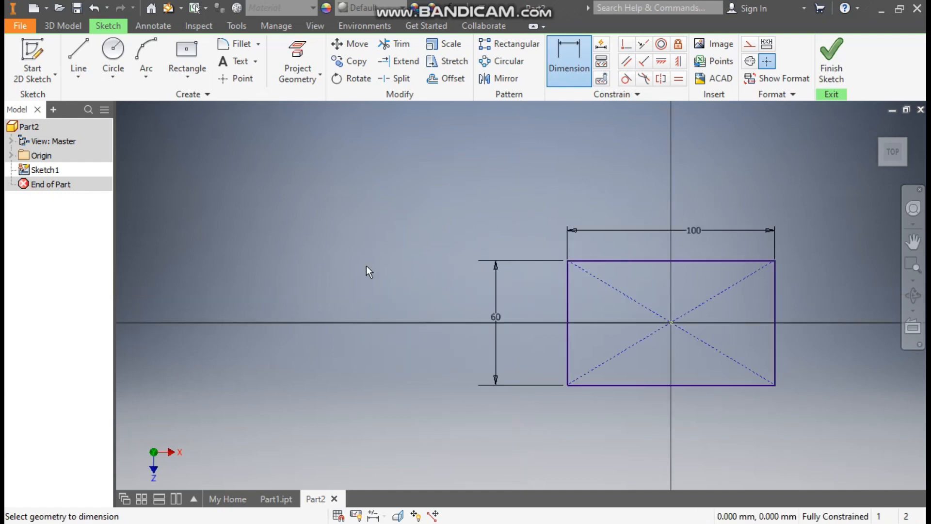
middle_click_drag(907, 381, 763, 350)
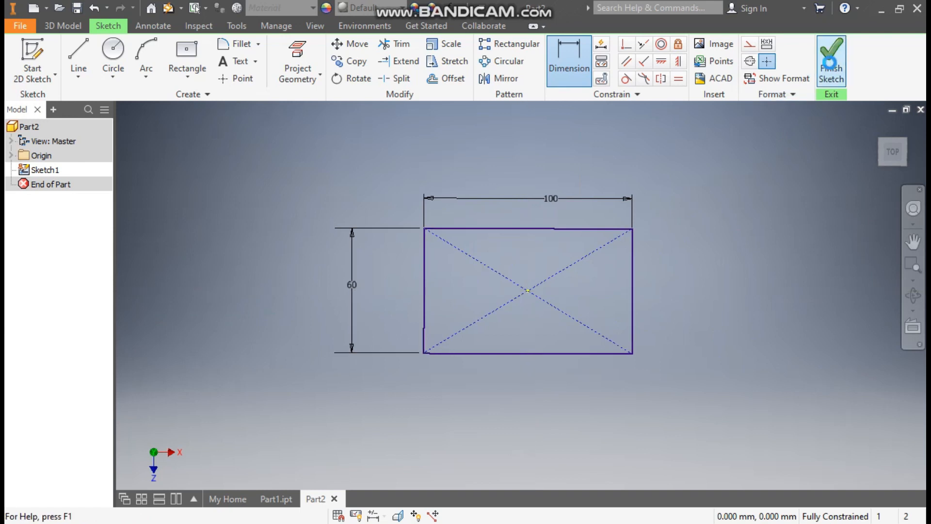
left_click(832, 59)
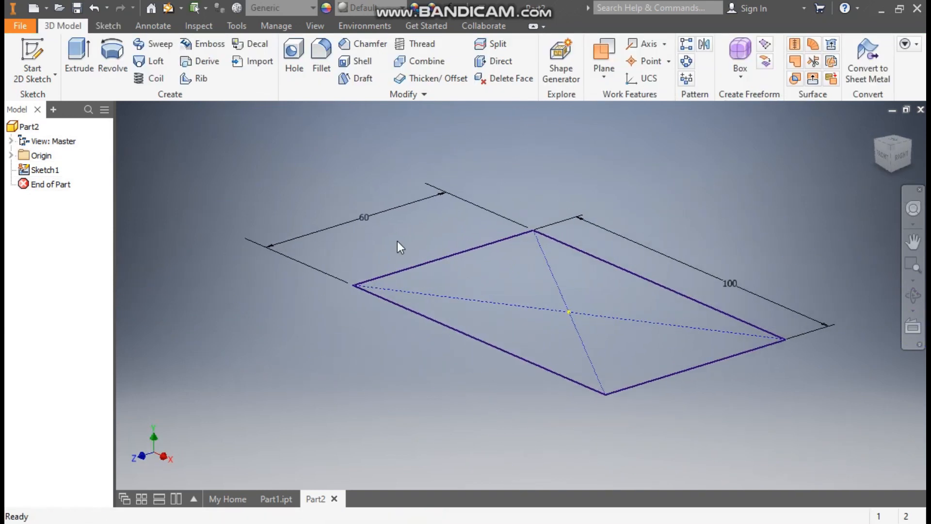
Step: Extrude the rectangular profile upward 15 mm as a solid base plate
left_click(75, 53)
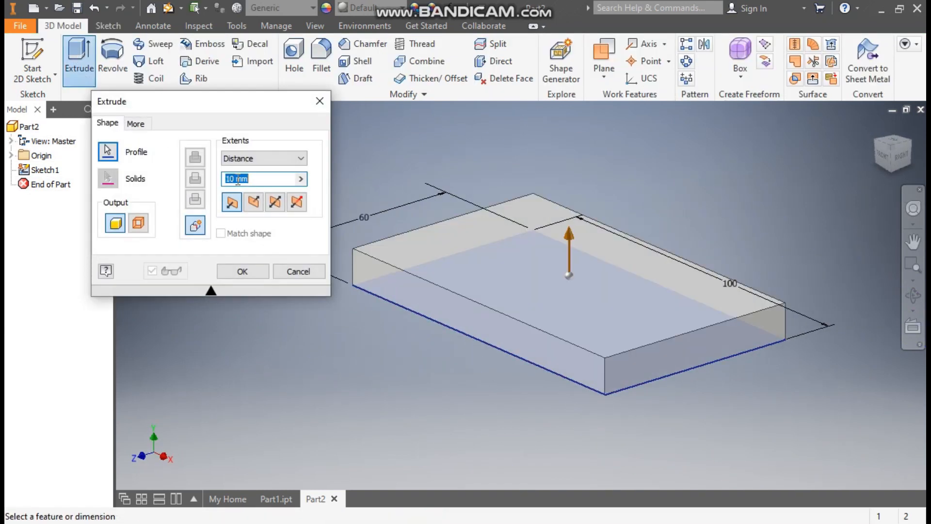
type("15")
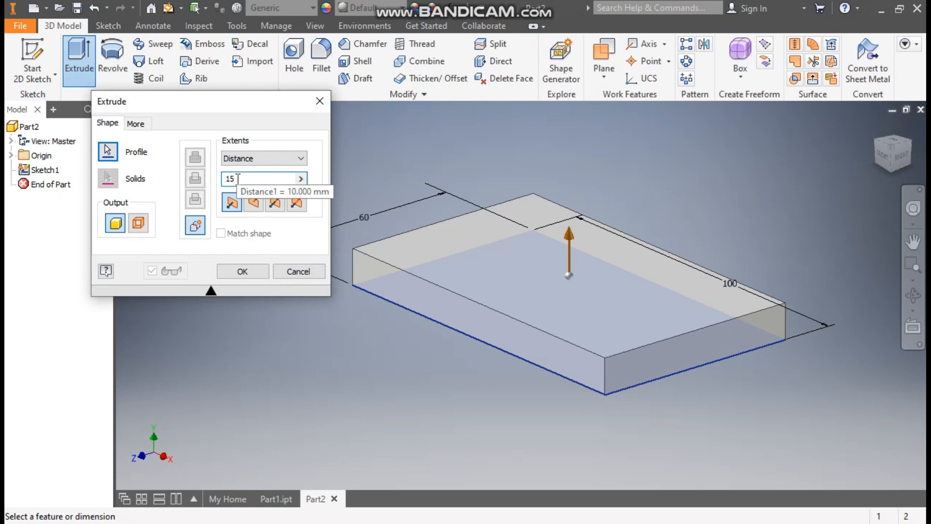
left_click(242, 272)
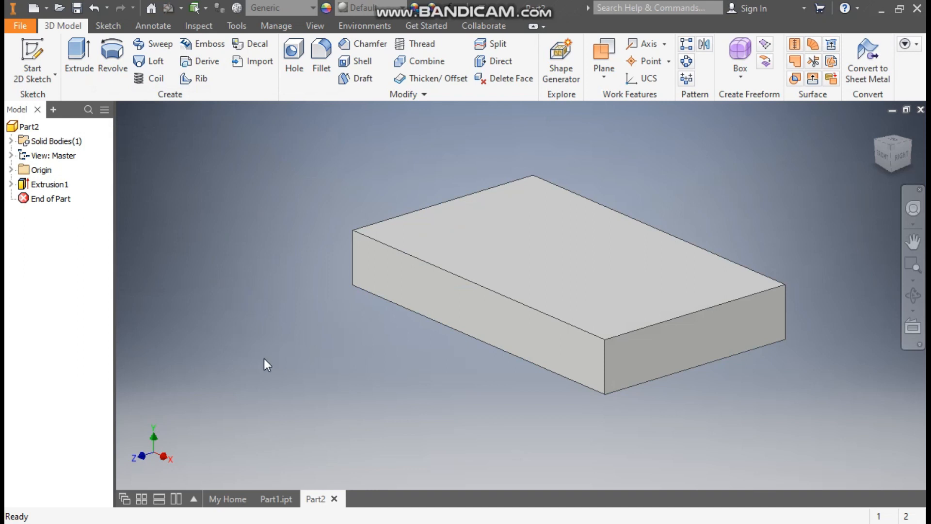
Step: On the plate's long front face, sketch a center rectangle about 62 by 14 mm, centred on the bottom edge's midpoint
left_click(442, 291)
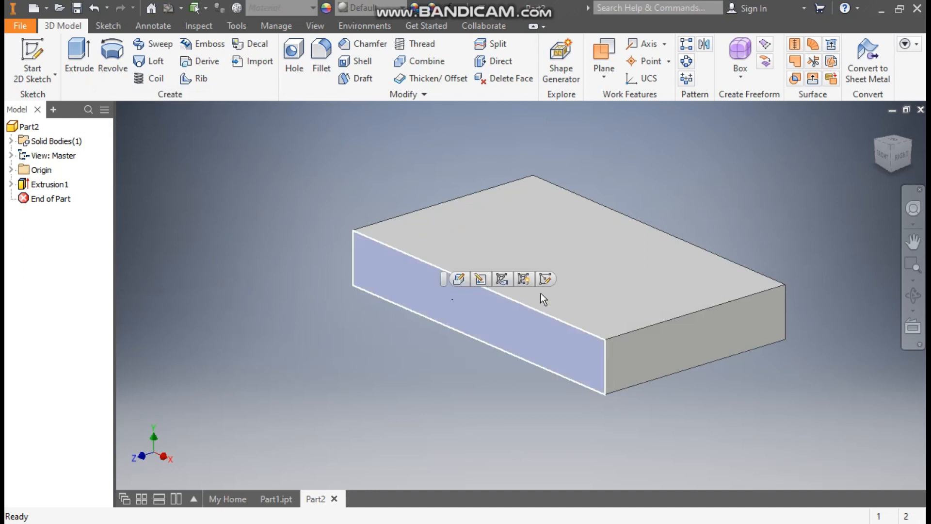
key("s")
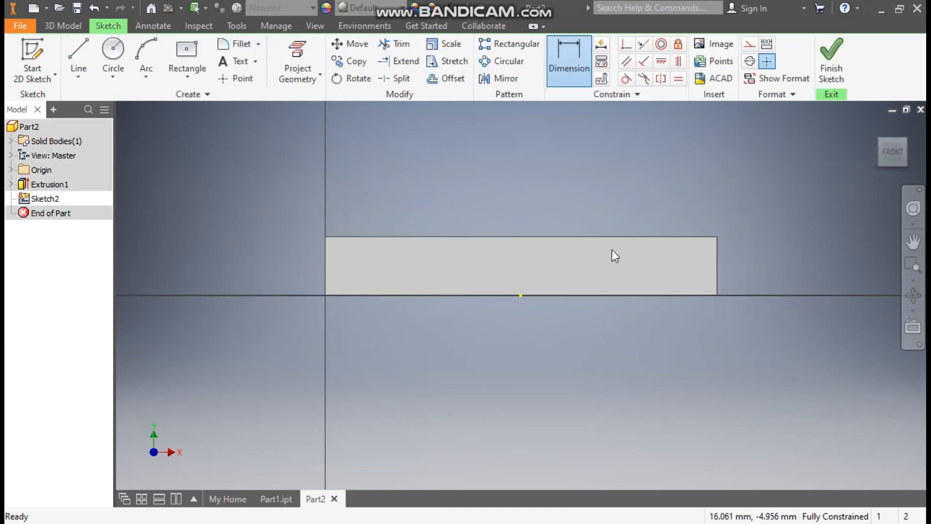
left_click(182, 76)
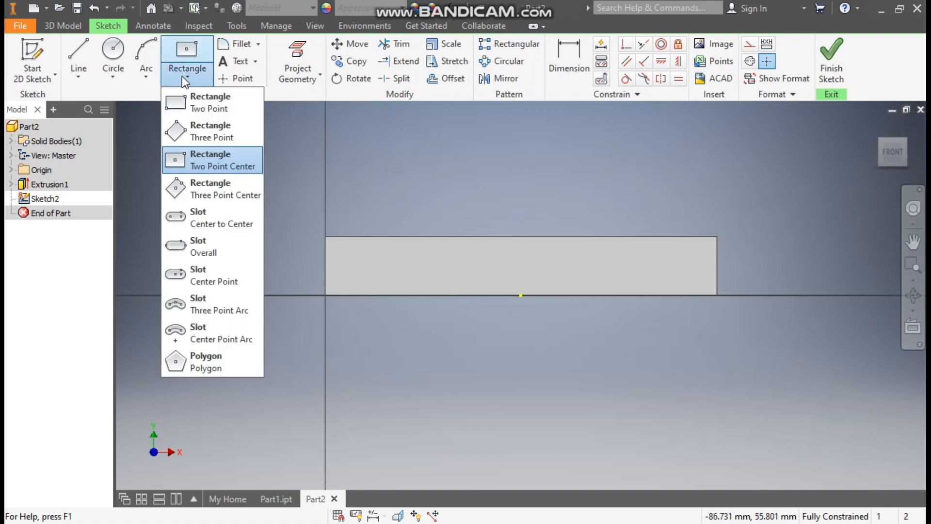
left_click(213, 159)
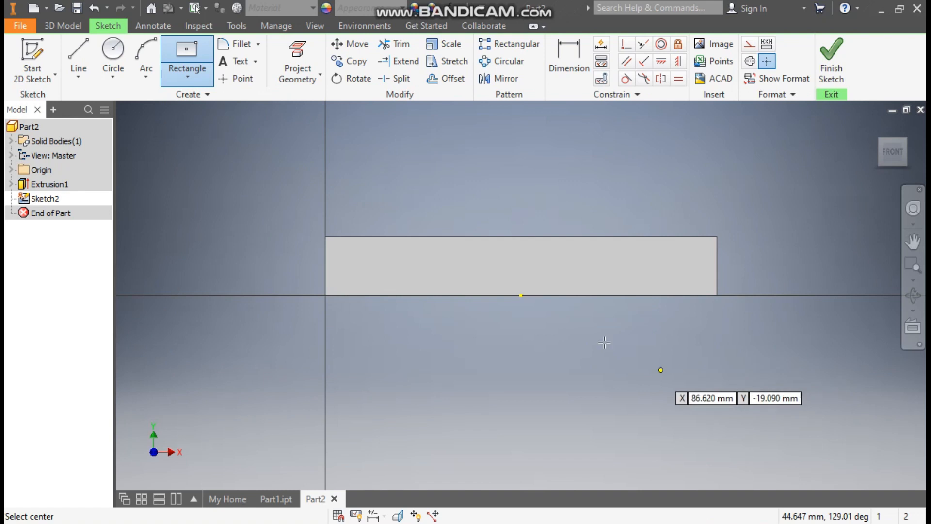
left_click(520, 295)
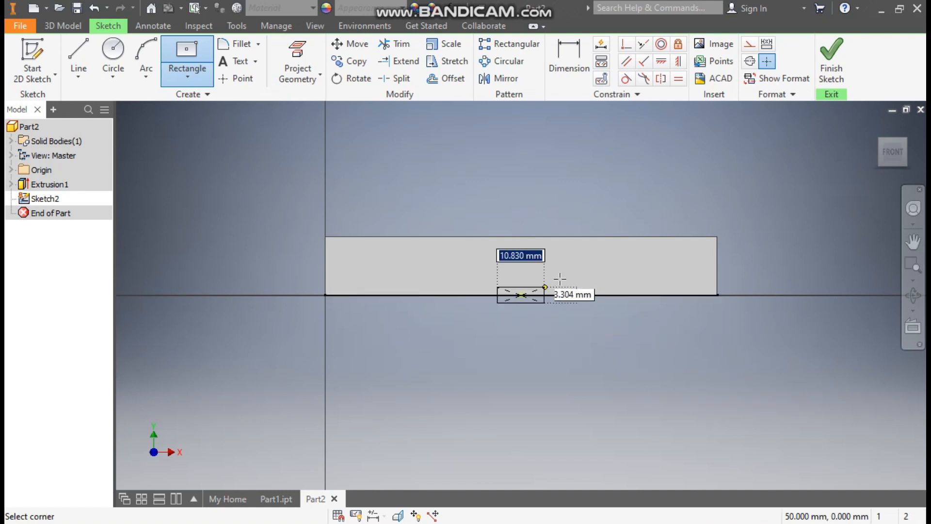
left_click(644, 267)
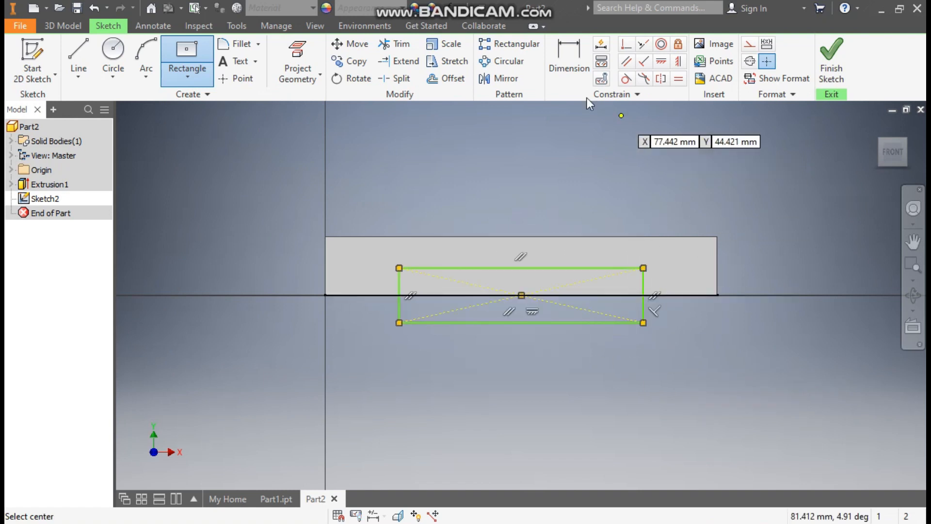
Step: Dimension the rectangle's top edge 5 mm above the plate's bottom edge and set its width to 42 mm
left_click(568, 59)
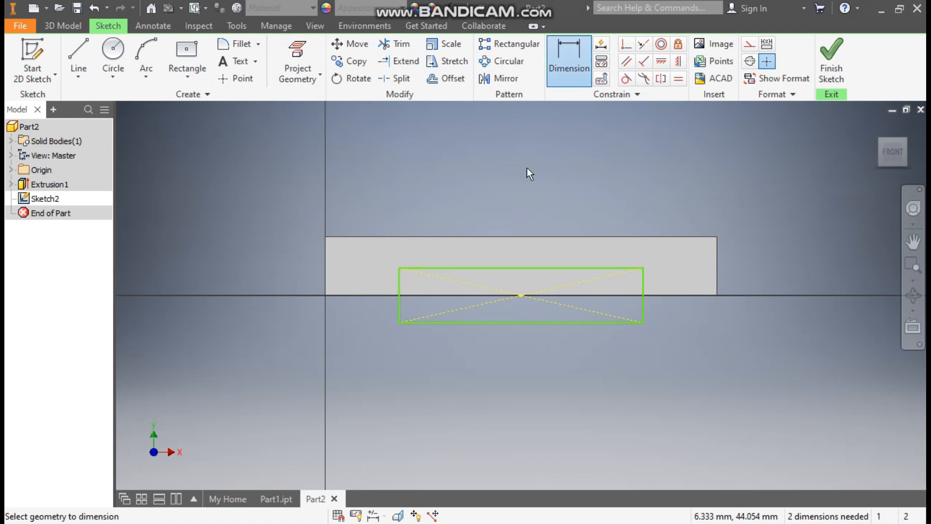
left_click(447, 295)
left_click(472, 268)
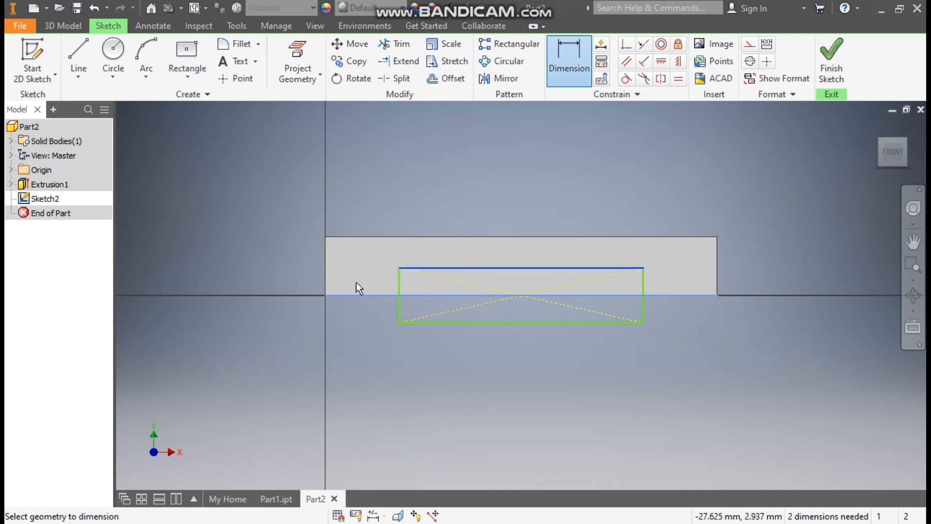
left_click(295, 280)
type("5")
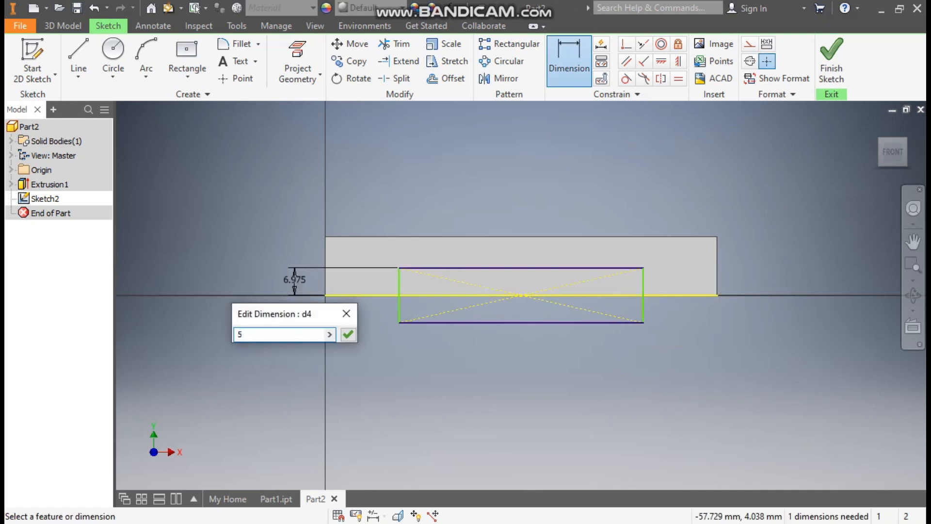
key("Return")
left_click(559, 316)
left_click(547, 356)
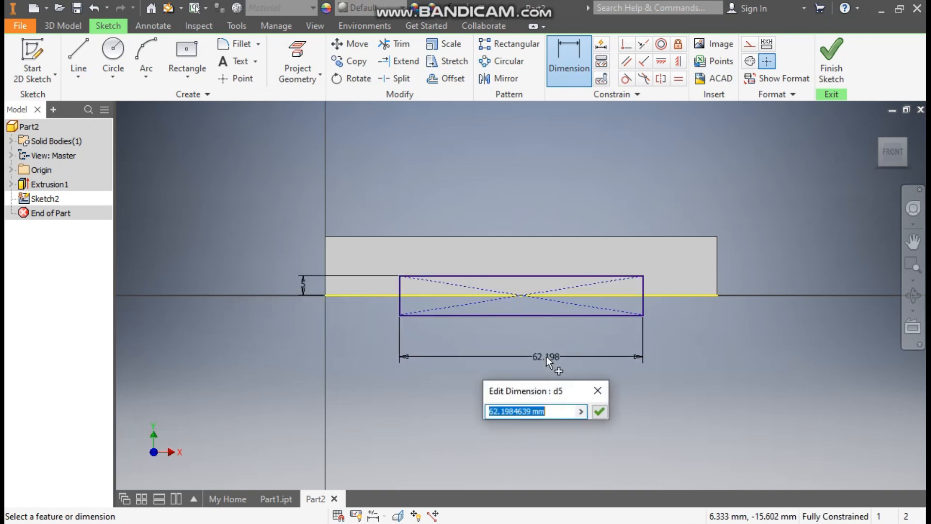
type("42")
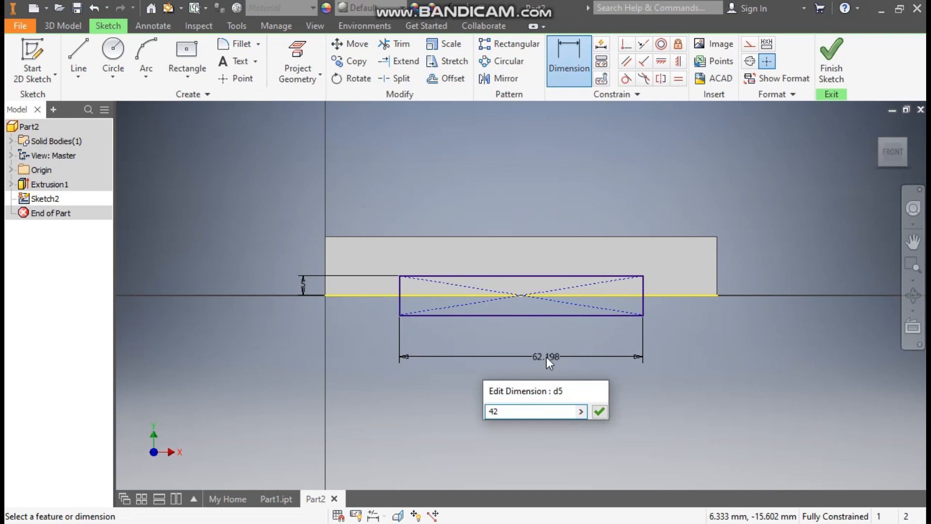
key("Return")
Step: Extrude the 42 mm rectangle as a cut in Direction 2 with extents All to form the bottom channel
left_click(63, 26)
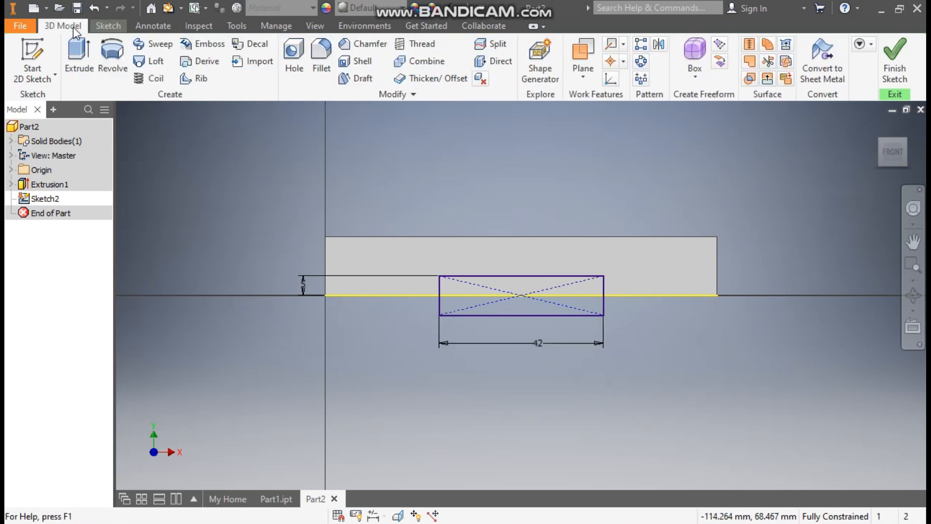
left_click(76, 57)
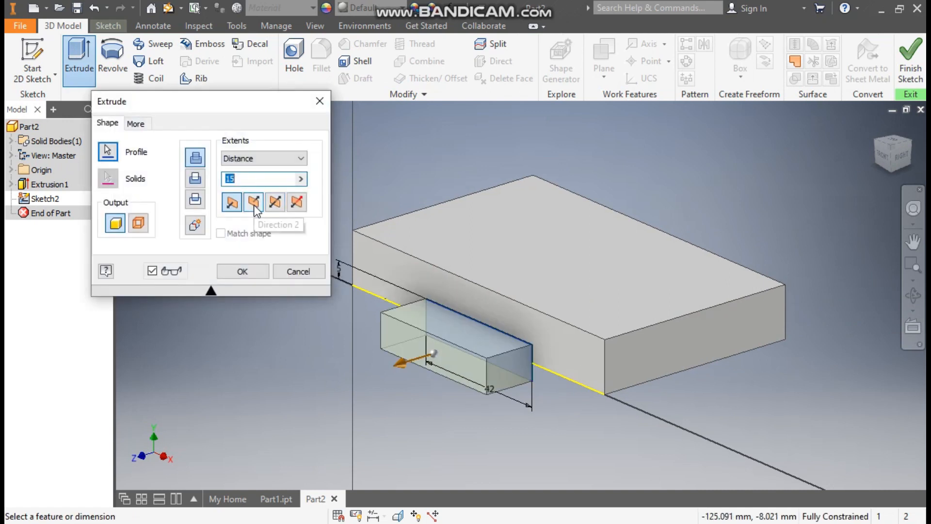
left_click(253, 202)
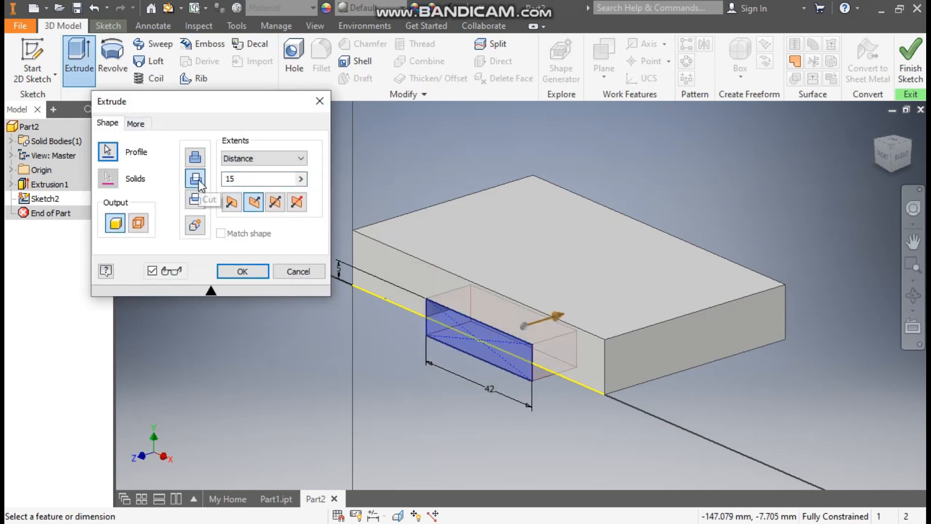
left_click(240, 156)
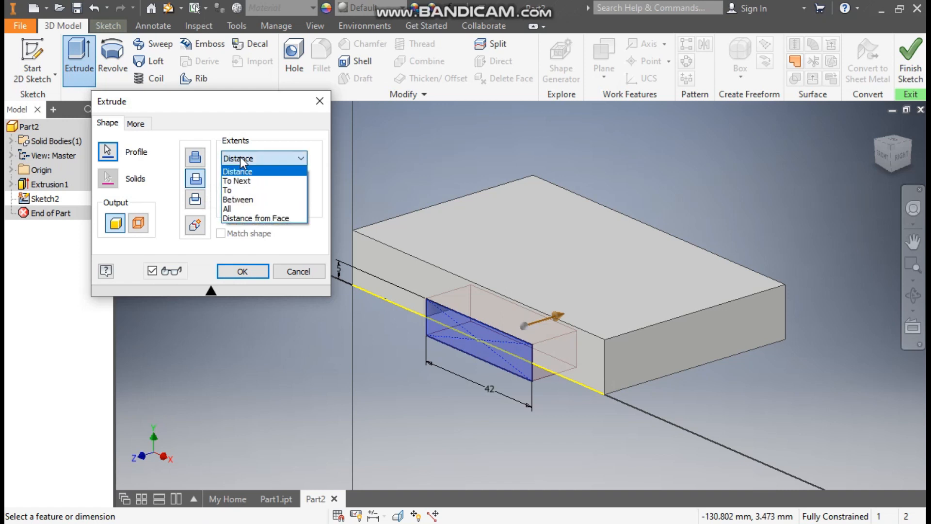
left_click(240, 206)
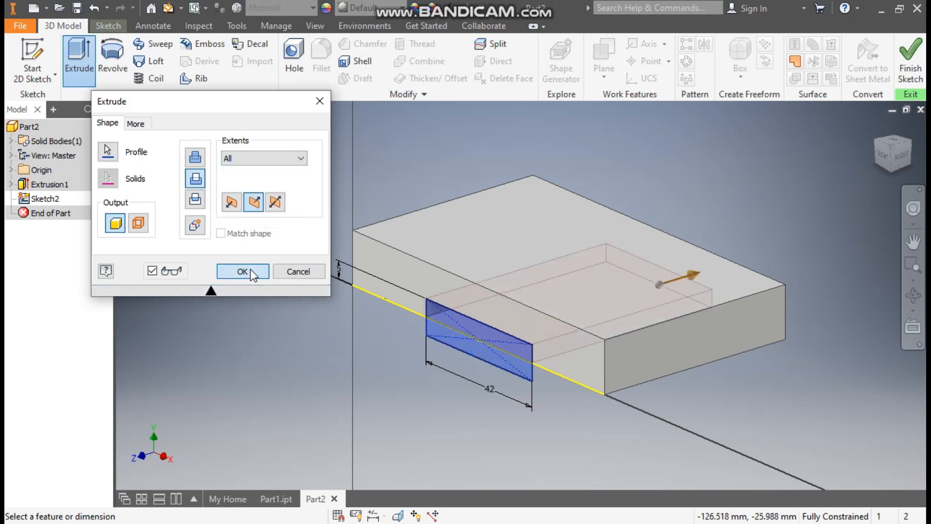
left_click(249, 270)
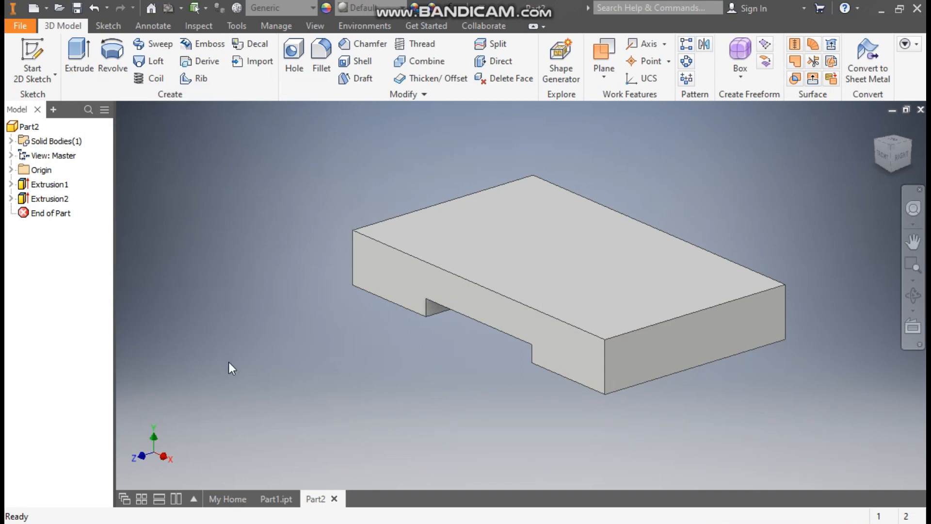
Step: Check the finished bracket in Part1.ipt, return to Part2 and start a new sketch on its XY Plane
left_click(271, 499)
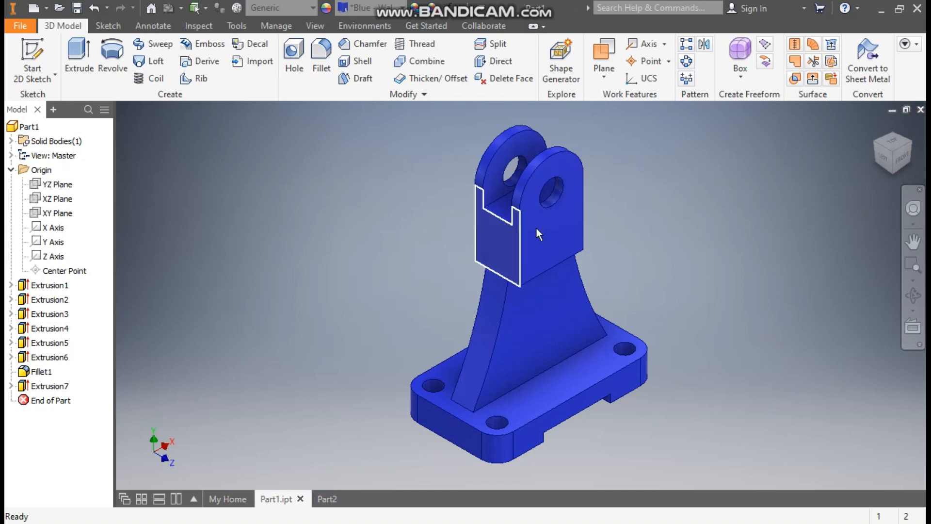
left_click(328, 499)
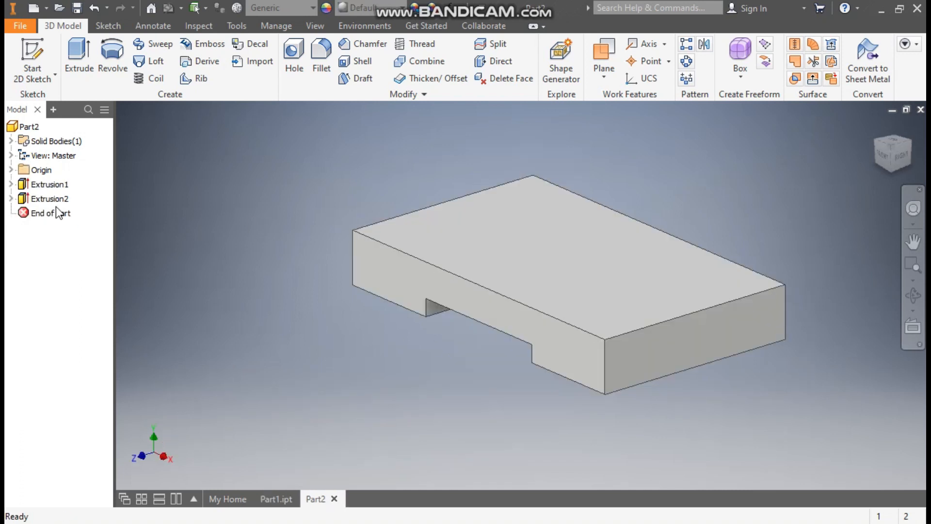
left_click(11, 169)
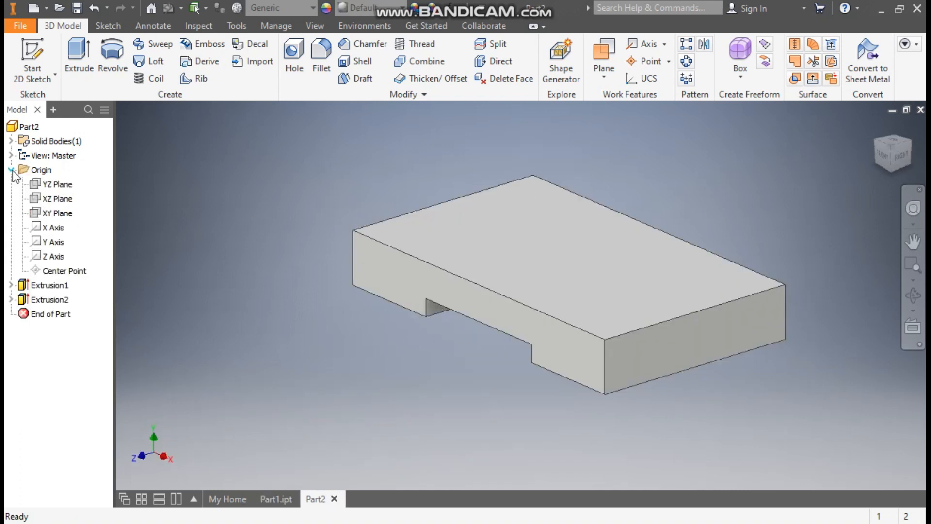
left_click(50, 213)
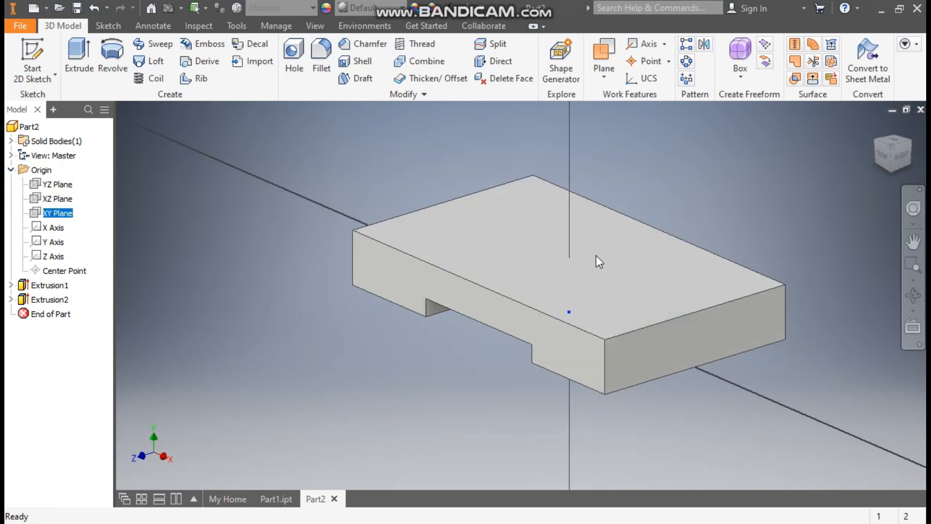
middle_click_drag(663, 157, 667, 270)
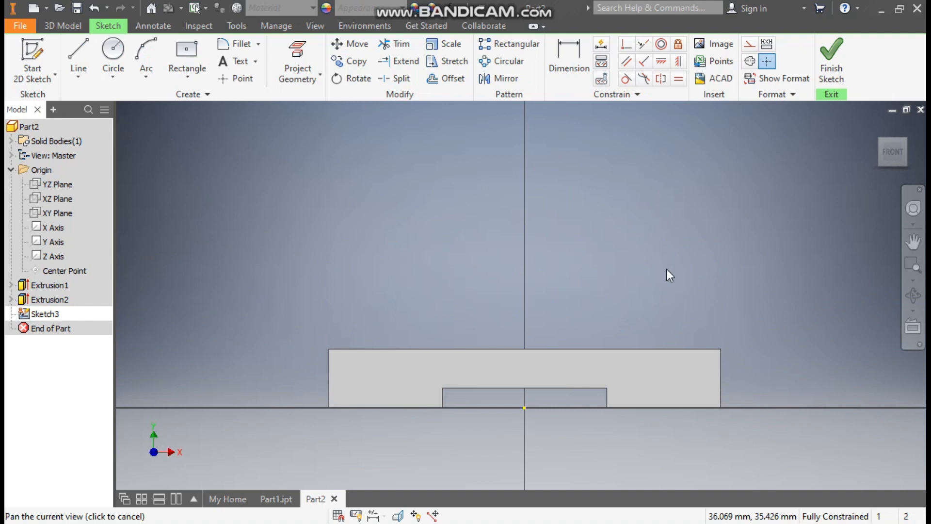
Step: Sketch a 40 mm diameter circle on the vertical axis above the plate, its center about 87 mm above the origin
left_click(113, 51)
middle_click_drag(528, 215, 525, 268)
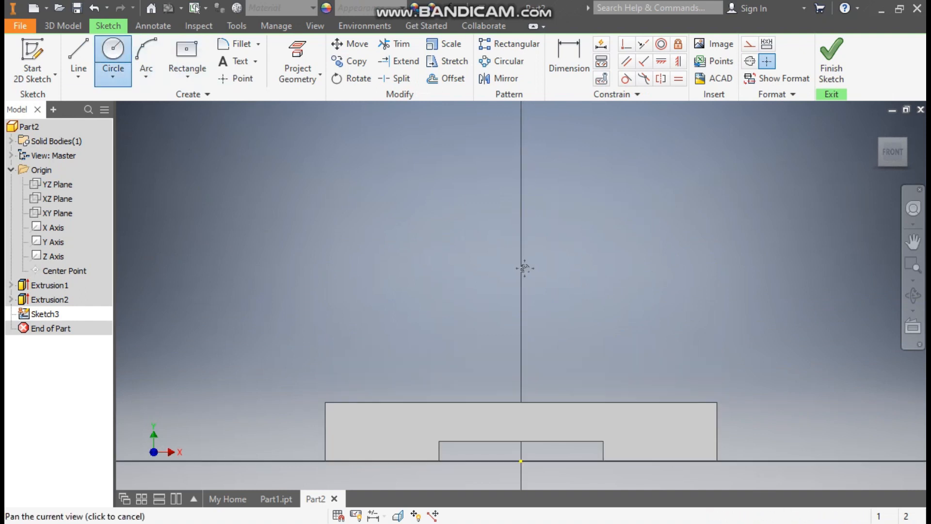
scroll(524, 268, "down", 2)
left_click(514, 168)
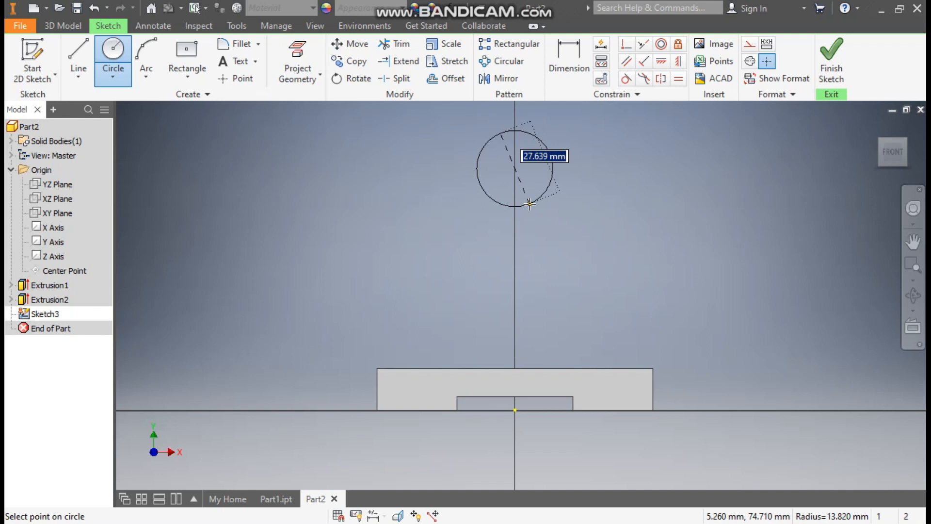
type("40")
key("Return")
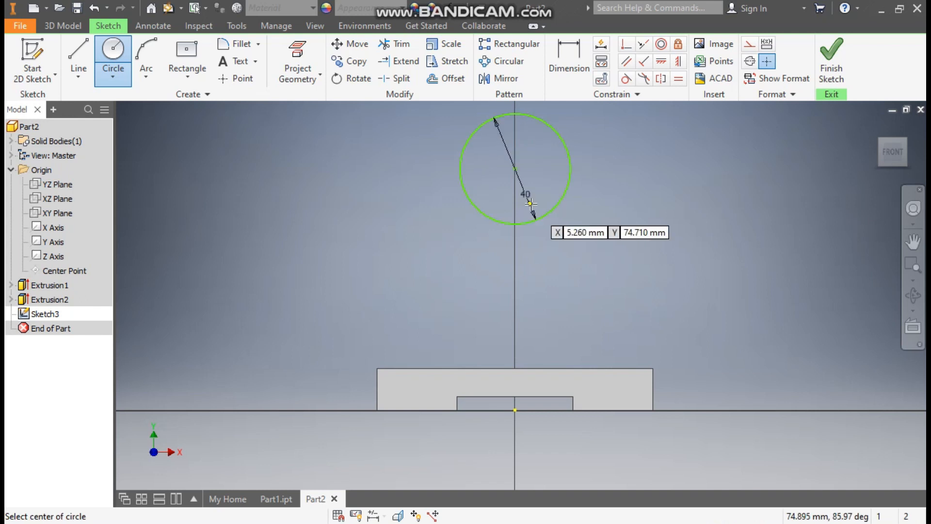
Step: Draw a two-point rectangle as wide as the circle, from its left quadrant down to a bottom edge above the plate
left_click(173, 70)
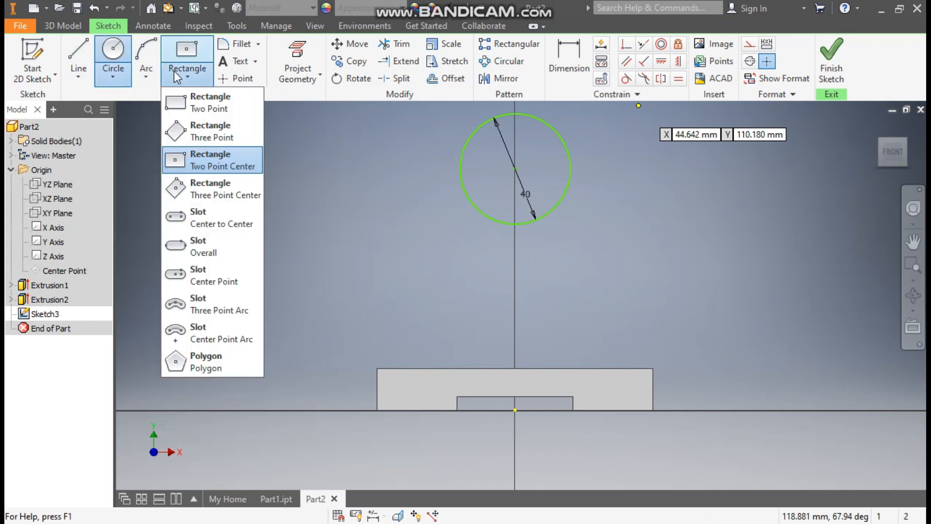
left_click(210, 104)
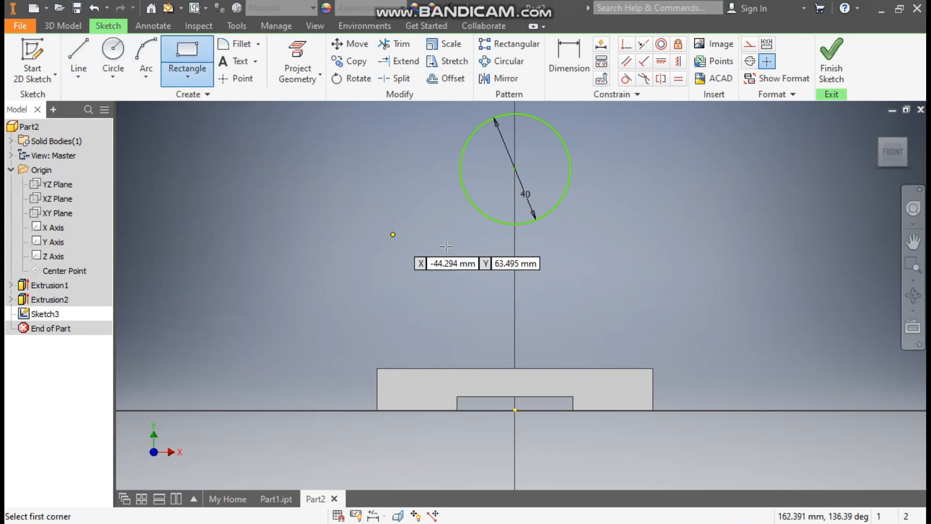
left_click(460, 167)
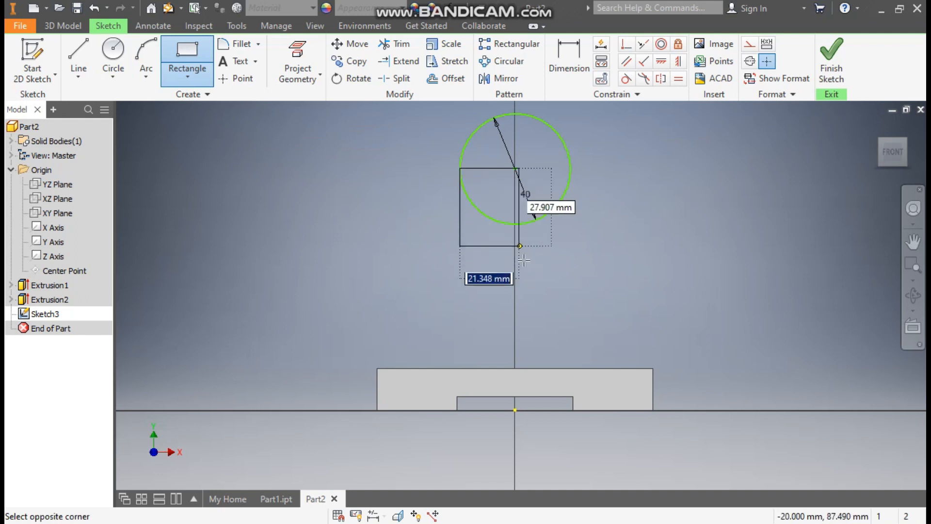
left_click(571, 311)
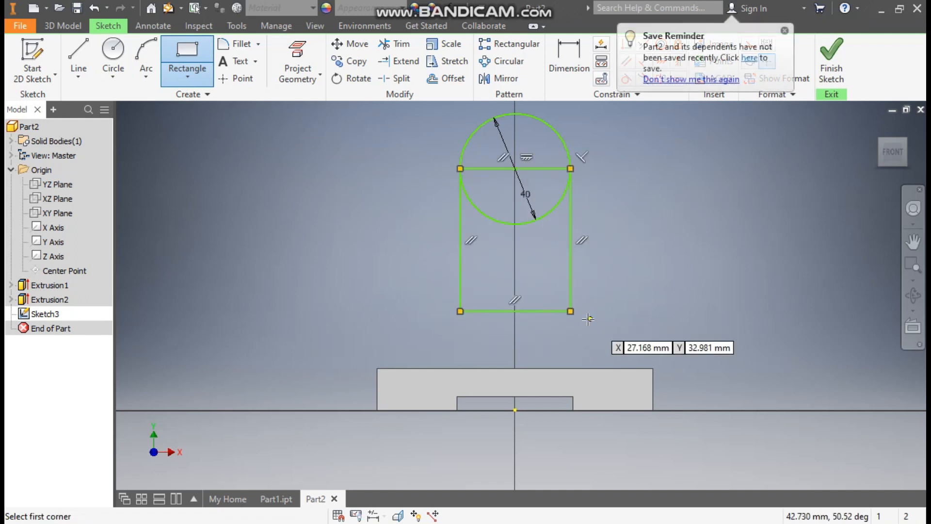
left_click(786, 32)
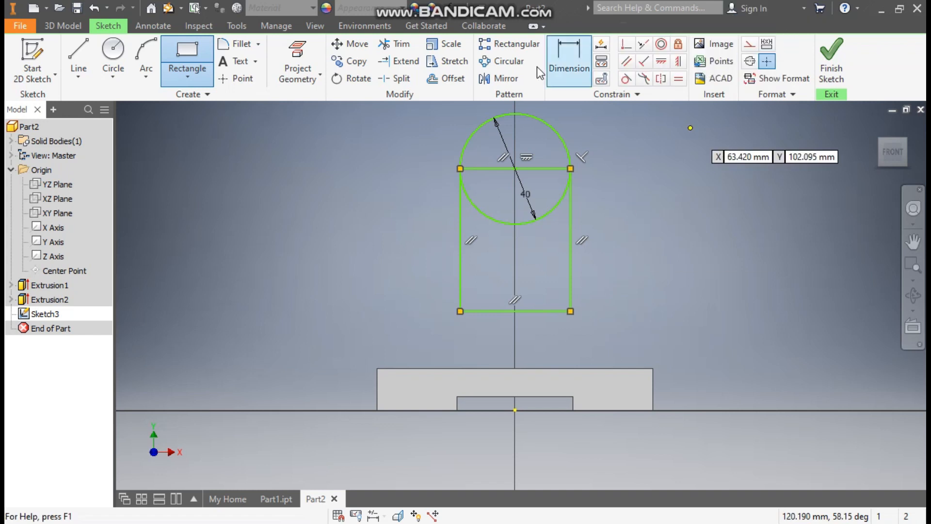
Step: Dimension the rectangle's top edge 117 mm above the plate's bottom edge
left_click(570, 53)
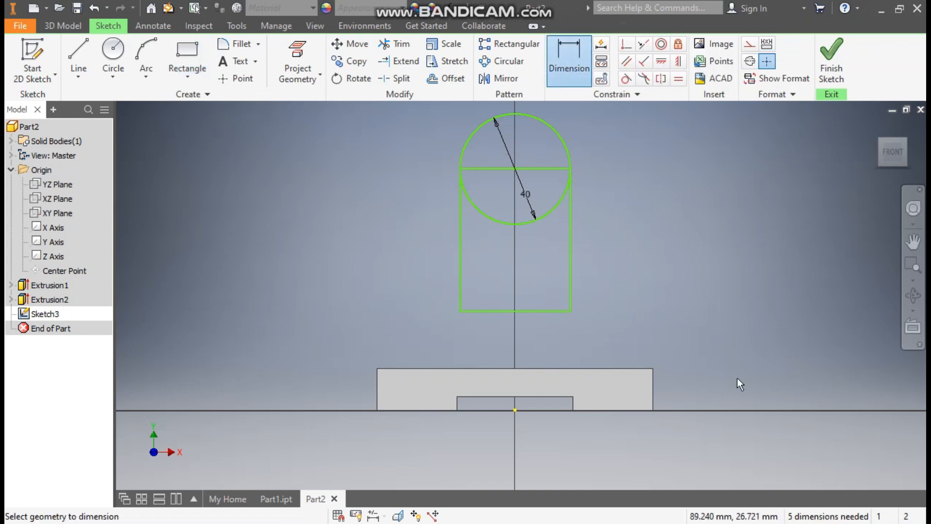
left_click(541, 168)
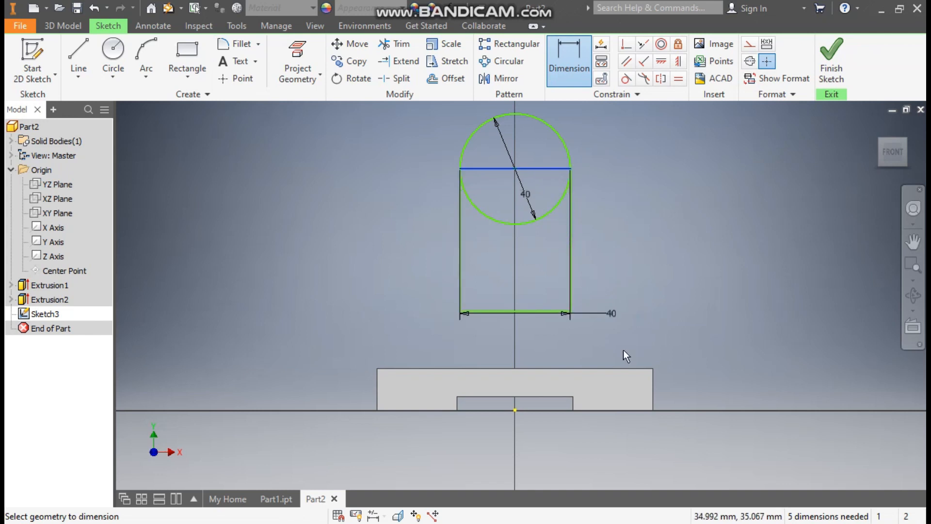
left_click(621, 410)
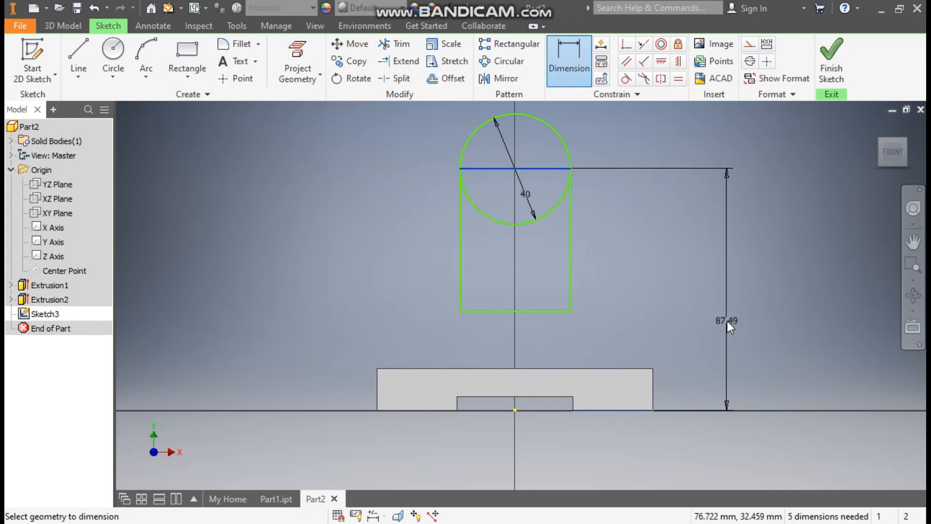
left_click(727, 322)
type("117")
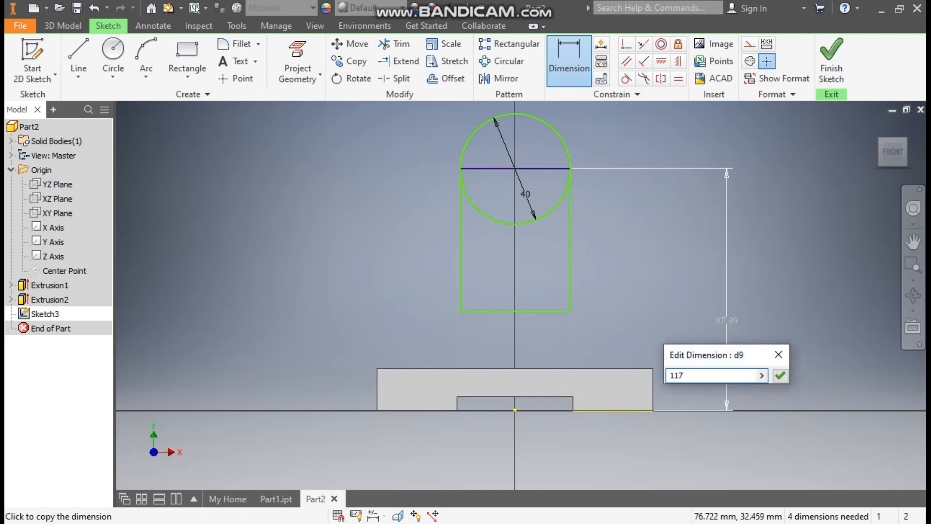
key("Return")
Step: Dimension the rectangle's bottom edge 76 mm above the plate's bottom edge
scroll(619, 249, "up", 1)
middle_click_drag(618, 249, 611, 281)
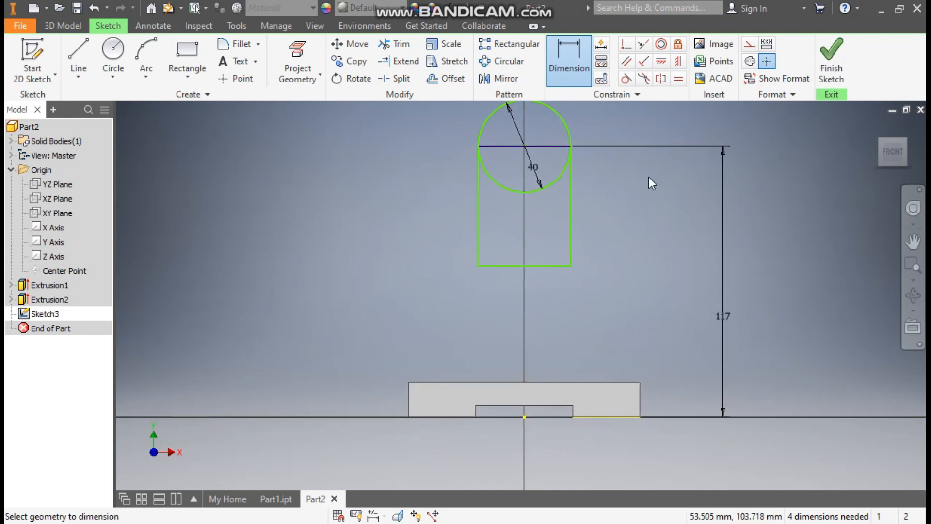
left_click(543, 266)
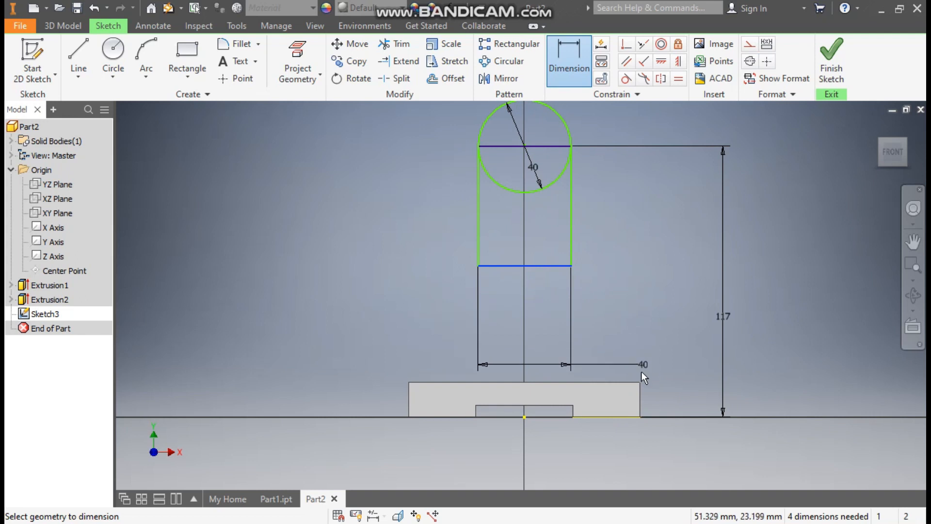
left_click(620, 417)
left_click(367, 326)
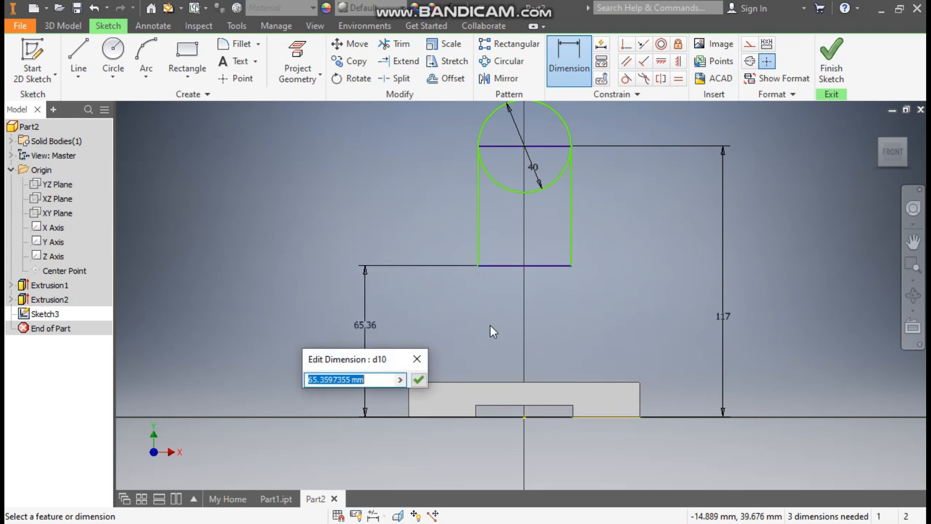
type("7")
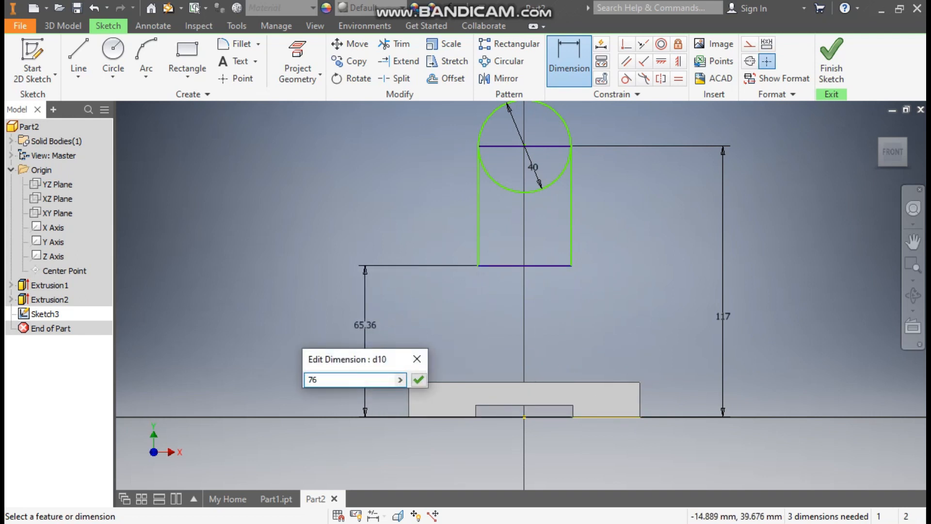
type("6")
key("Return")
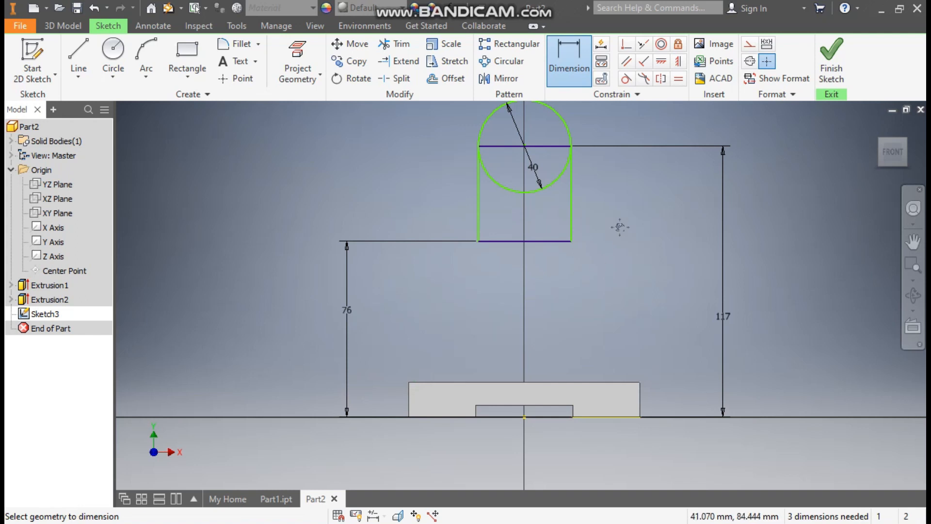
Step: Make both vertical sides of the rectangle tangent to the 40 mm circle
middle_click_drag(620, 219, 617, 238)
left_click(623, 81)
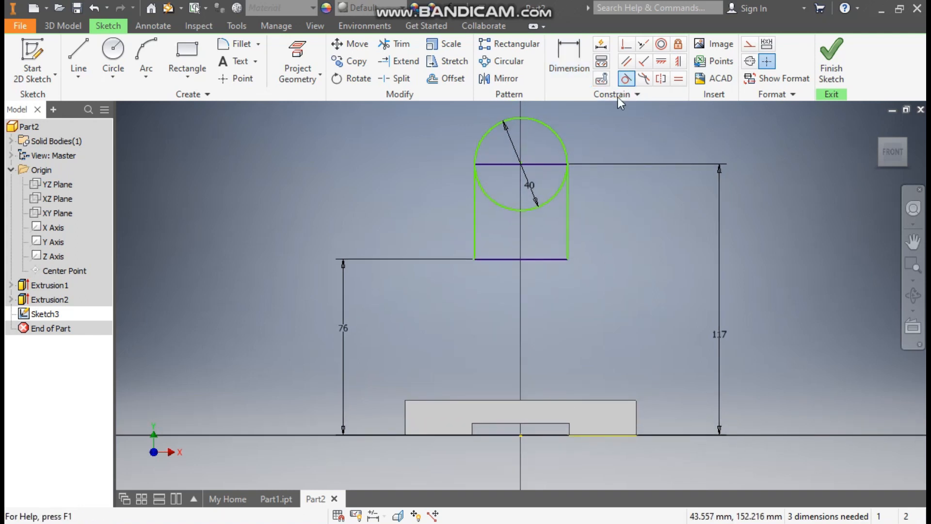
left_click(492, 199)
left_click(475, 219)
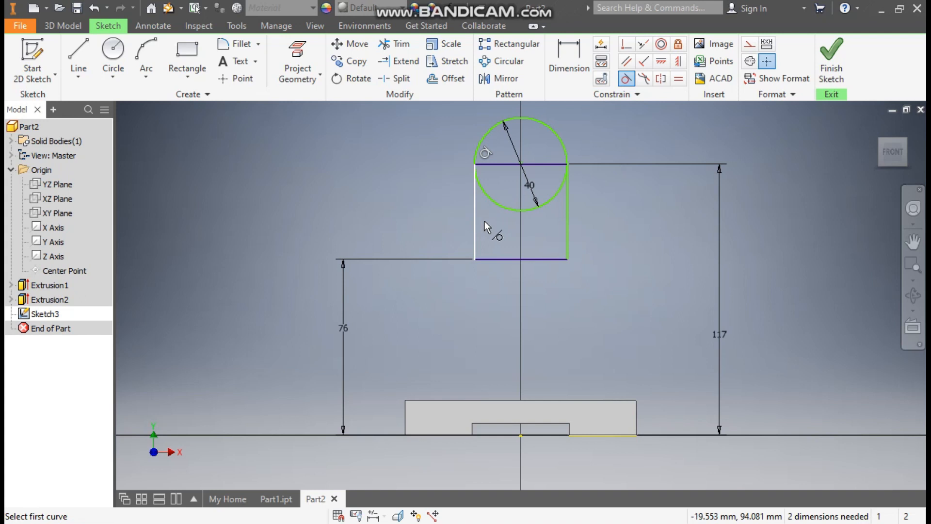
left_click(514, 210)
left_click(566, 206)
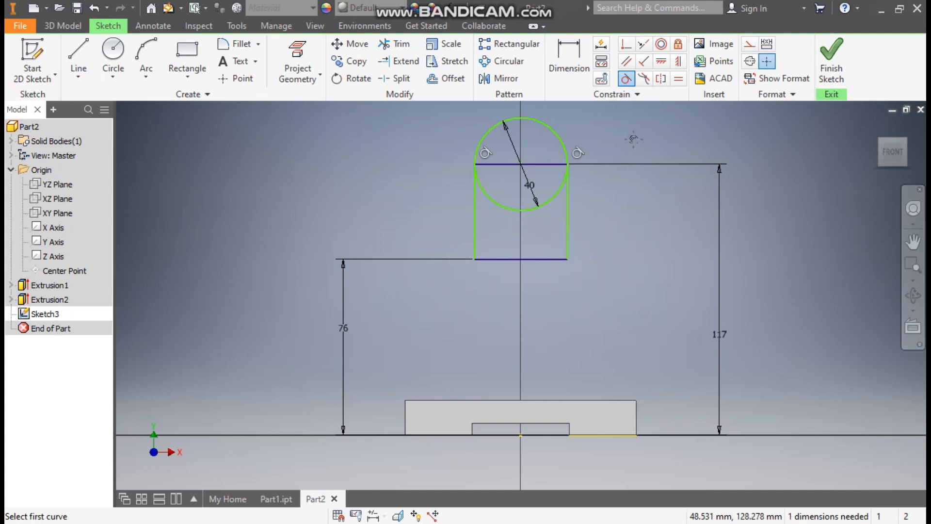
middle_click_drag(634, 139, 651, 146)
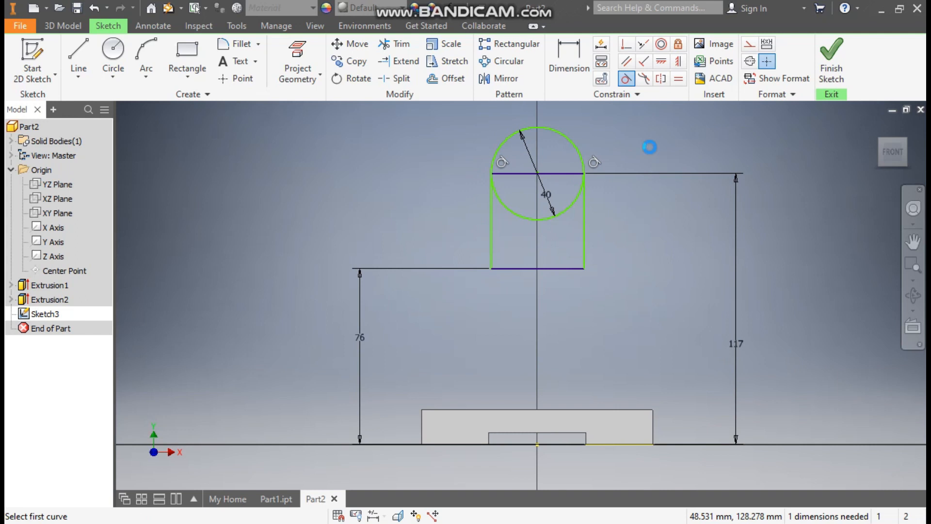
key("Escape")
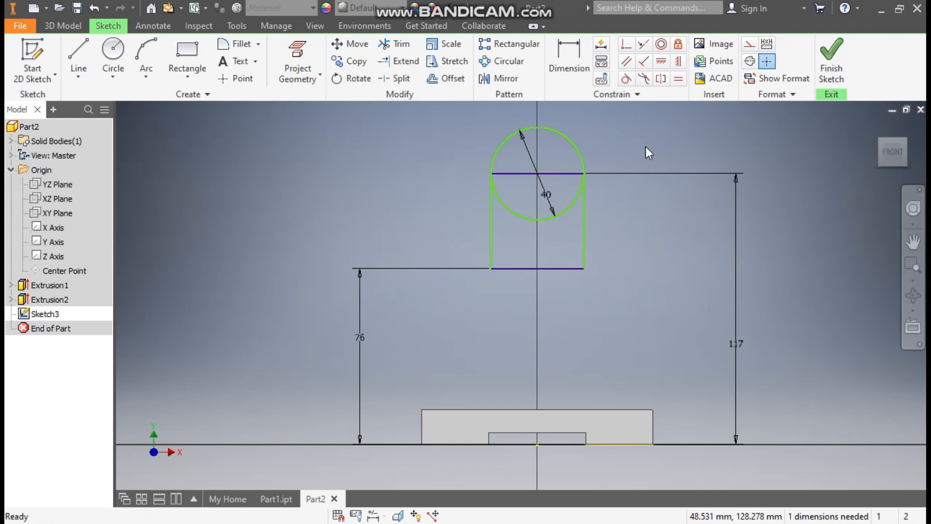
Step: Constrain the circle's center vertically in line with the sketch origin
left_click(678, 61)
left_click(537, 174)
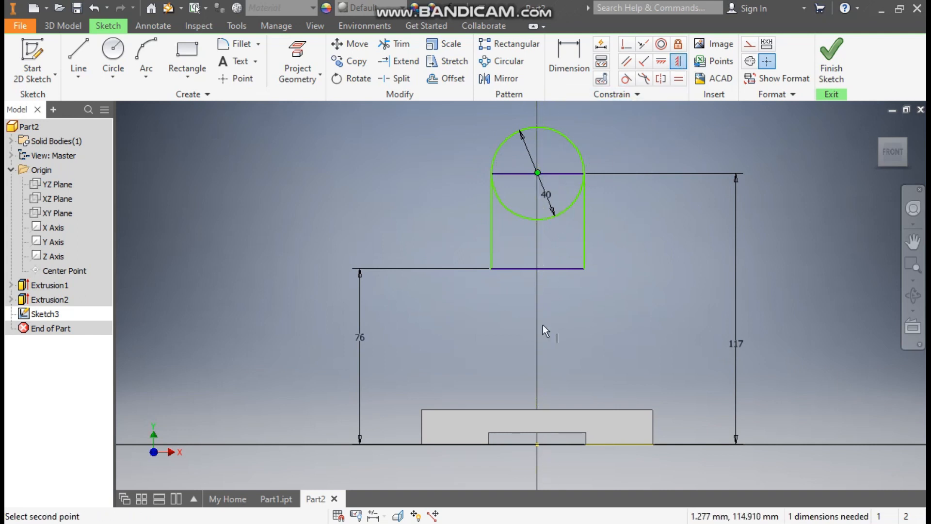
left_click(535, 444)
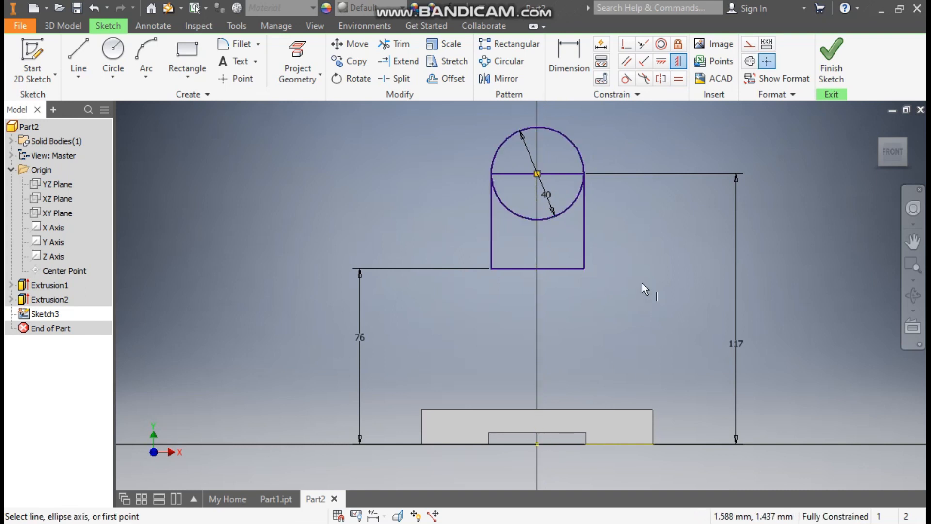
key("Escape")
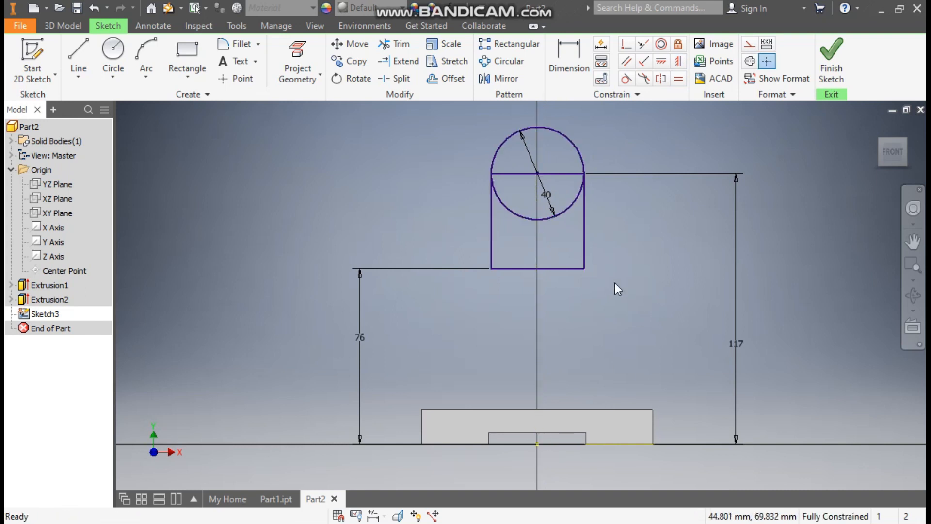
Step: Extrude the whole arched profile symmetrically about the sketch plane by a total distance of 28 mm as a joined solid
left_click(63, 25)
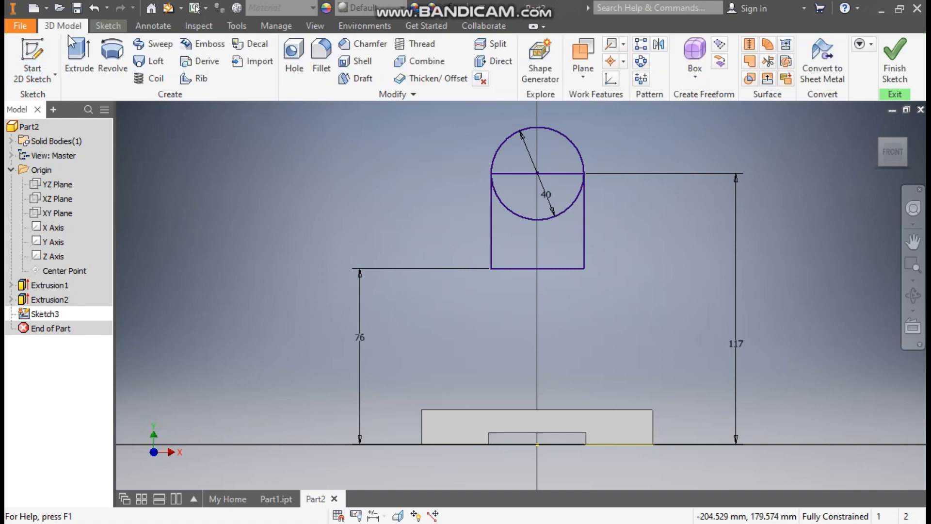
left_click(83, 57)
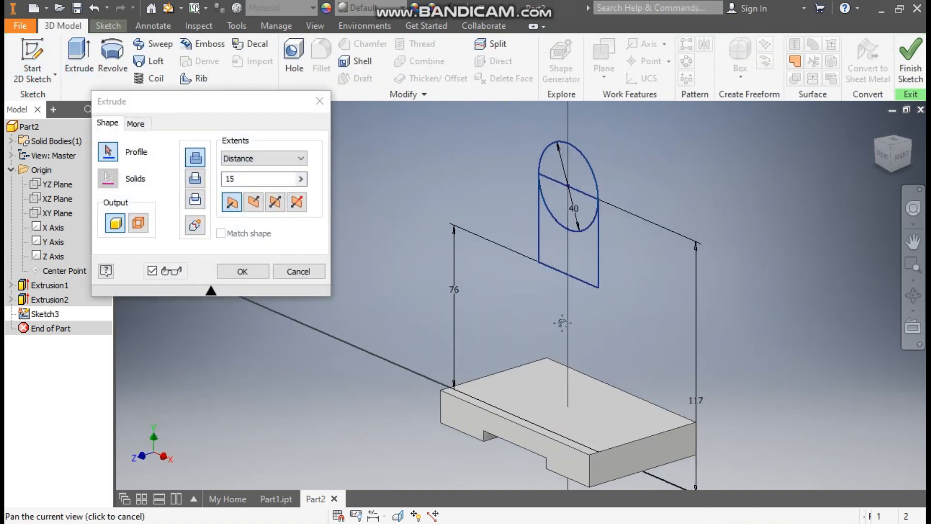
left_click(546, 258)
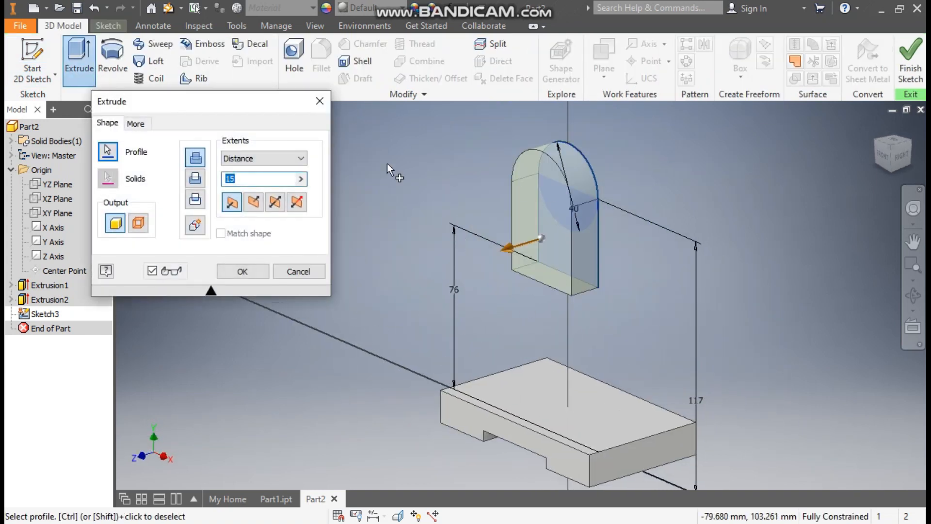
left_click(281, 205)
left_click(259, 184)
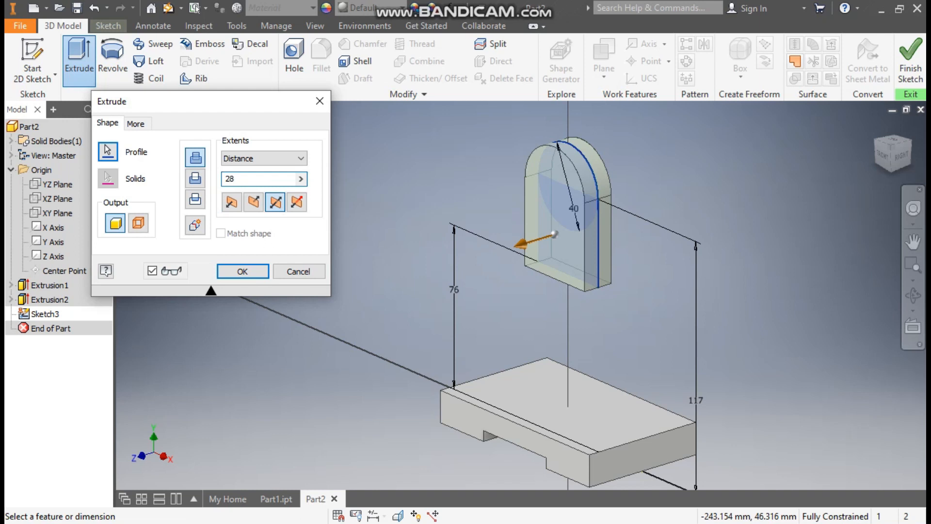
left_click(244, 271)
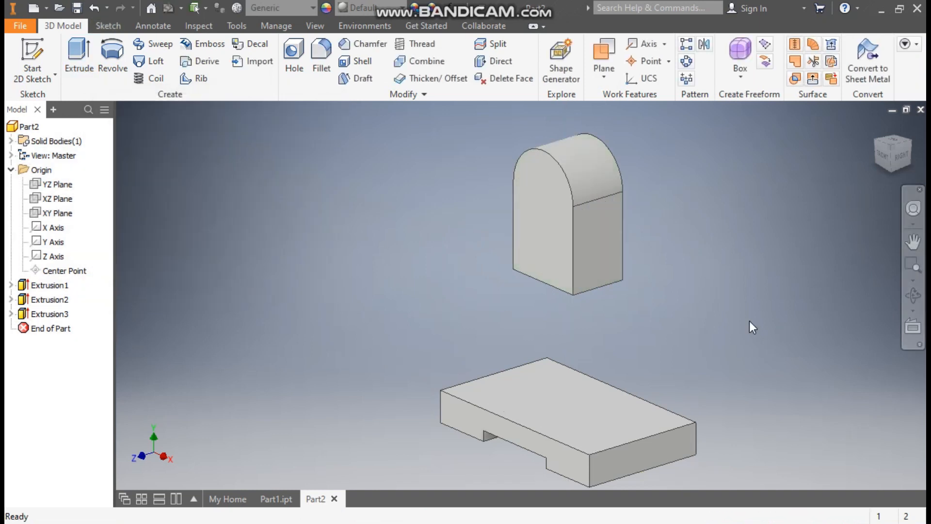
Step: After checking Part1.ipt, sketch a 200 mm radius three-point arc on Part2's XY plane, from the upper block's lower-left corner to the plate's top edge
left_click(269, 496)
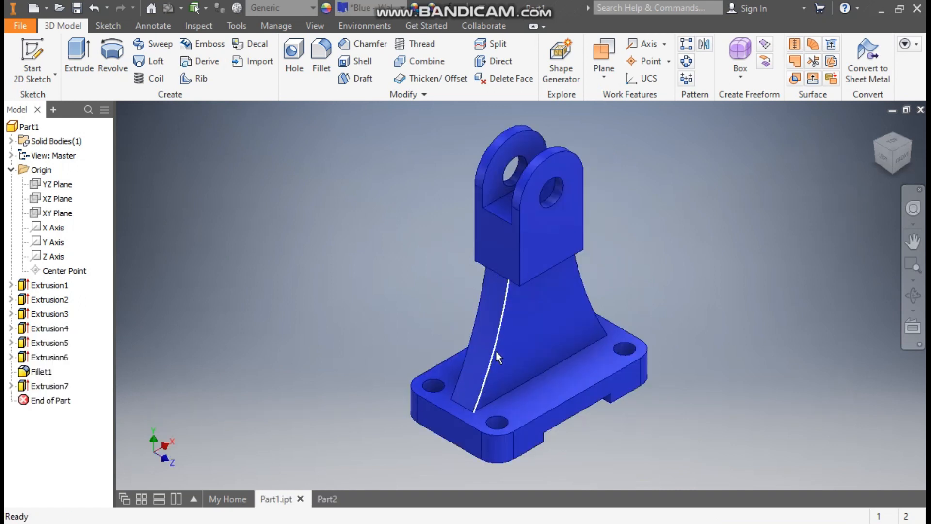
left_click(328, 499)
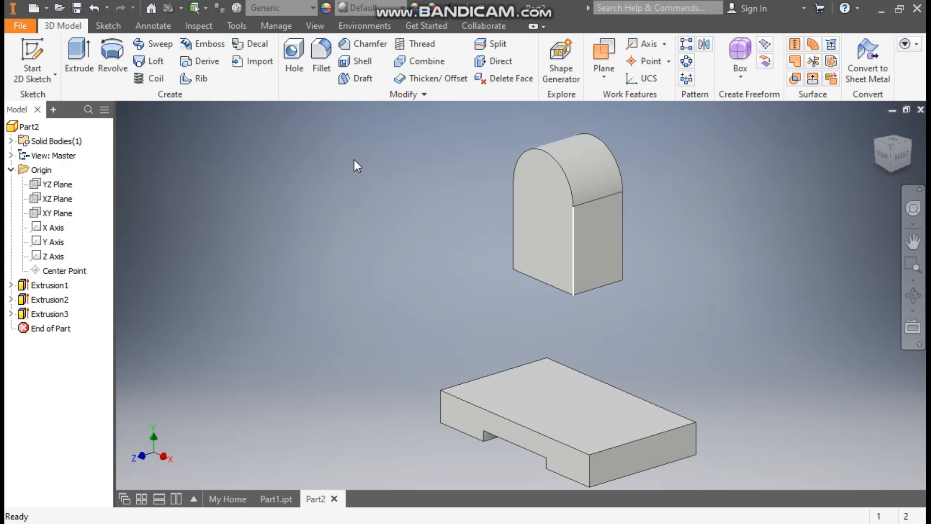
left_click(54, 214)
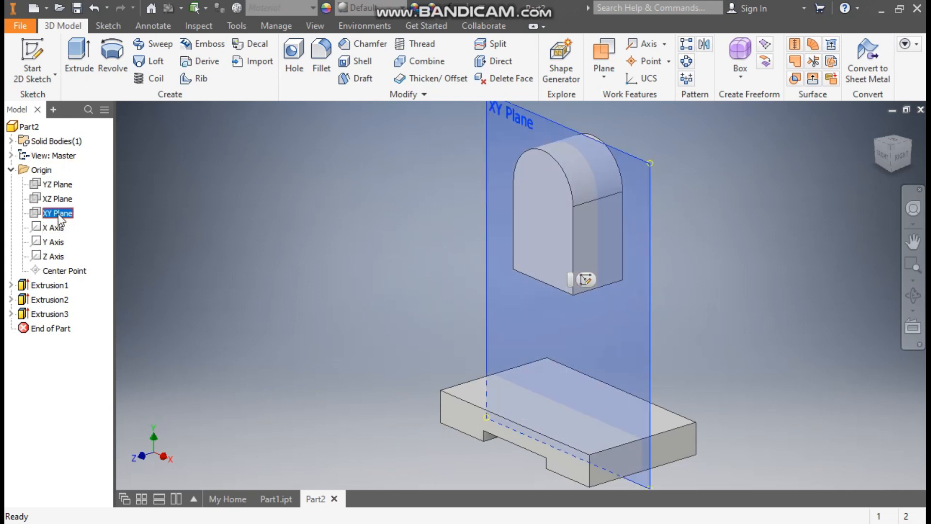
left_click(590, 282)
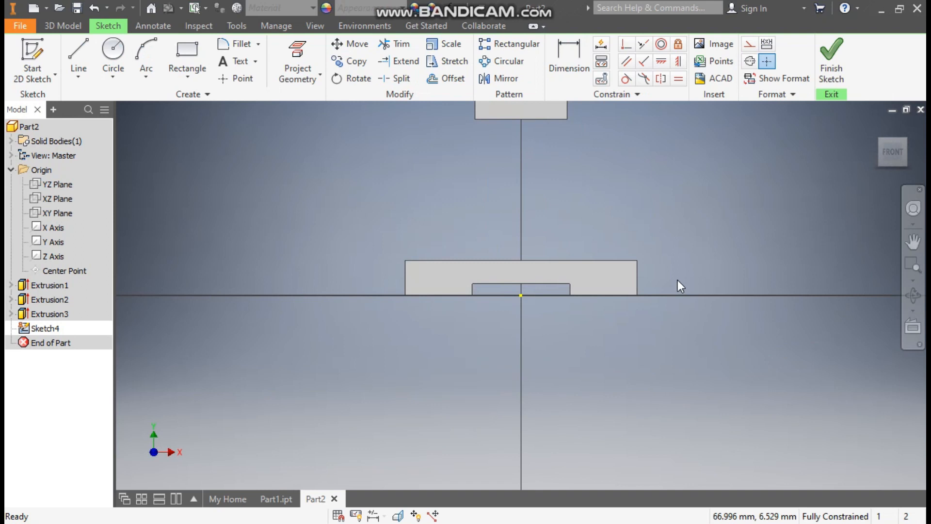
left_click(142, 76)
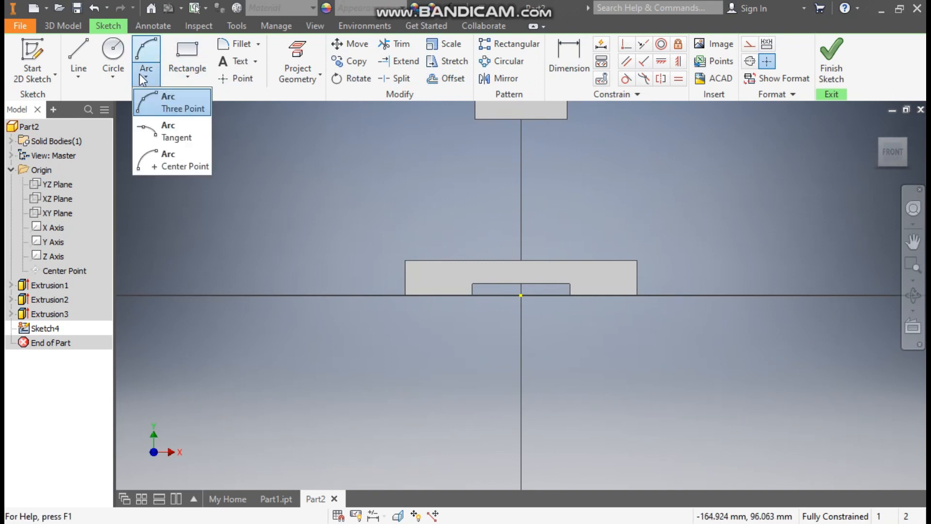
left_click(186, 103)
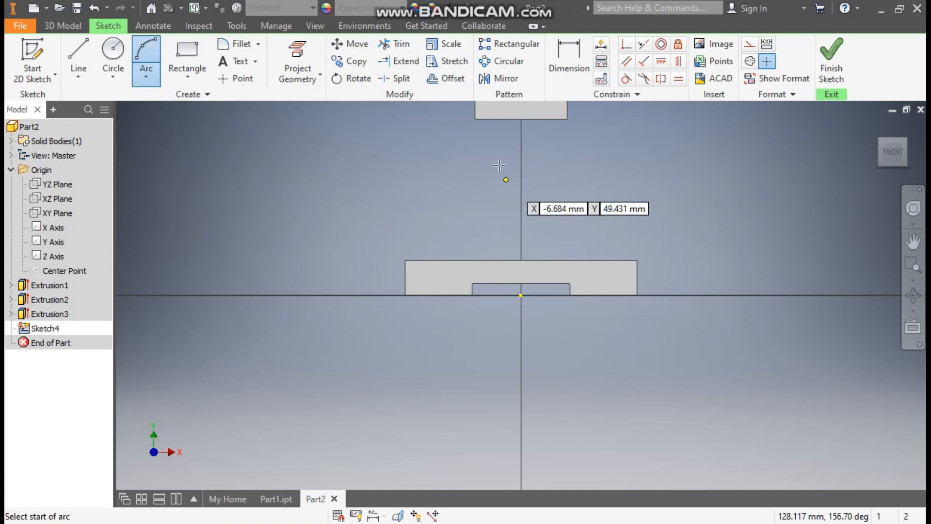
left_click(475, 119)
left_click(431, 260)
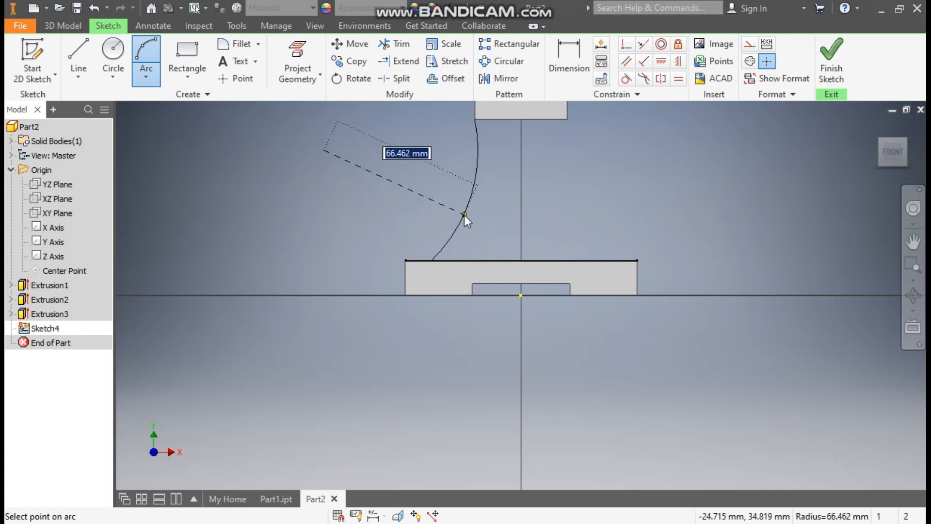
type("200")
key("Return")
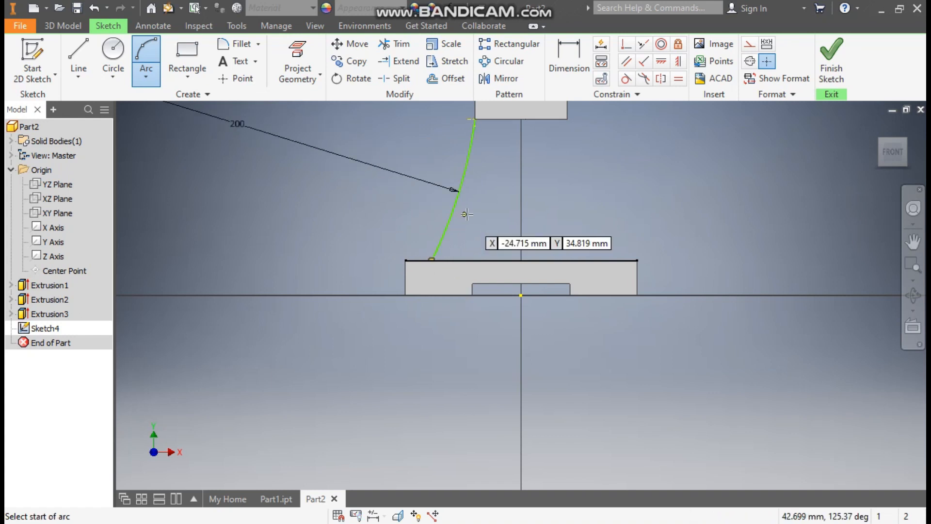
Step: Dimension the arc's lower endpoint 42 mm horizontally from the sketch origin
middle_click_drag(509, 198, 498, 227)
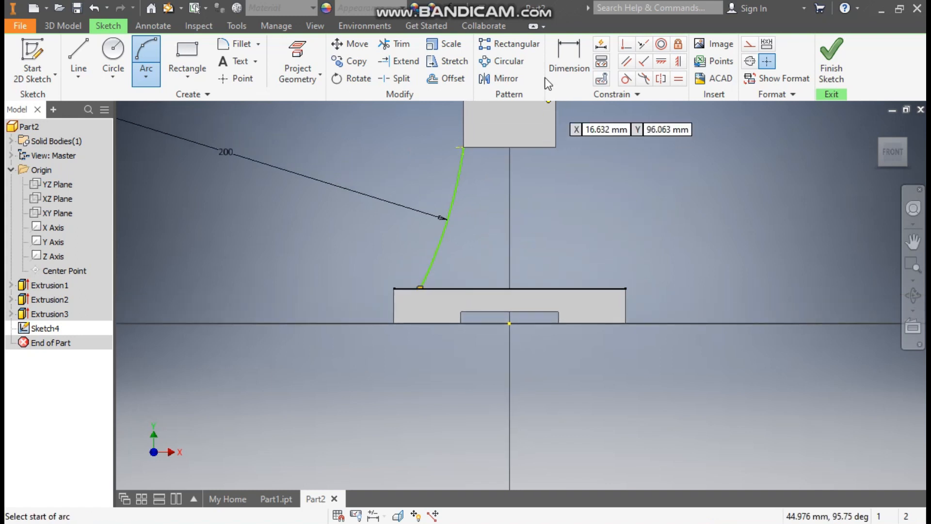
left_click(567, 63)
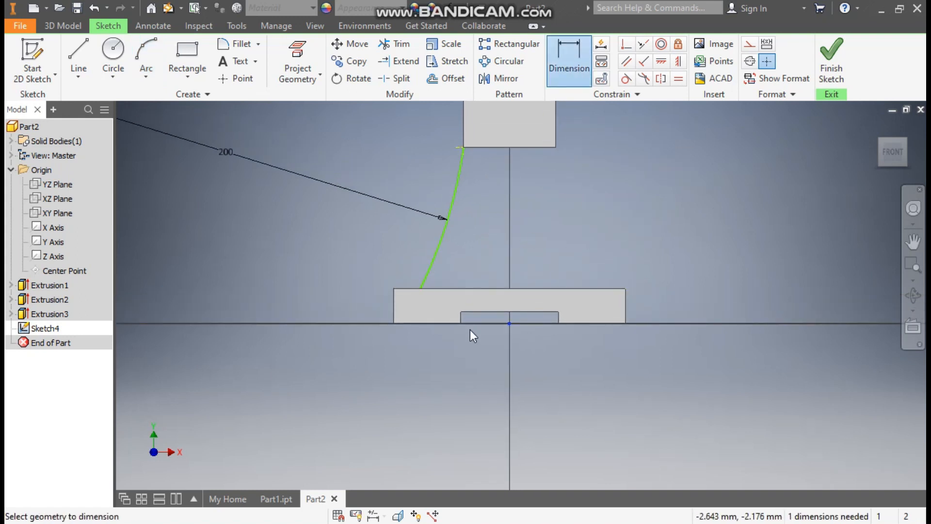
left_click(879, 138)
scroll(566, 336, "up", 3)
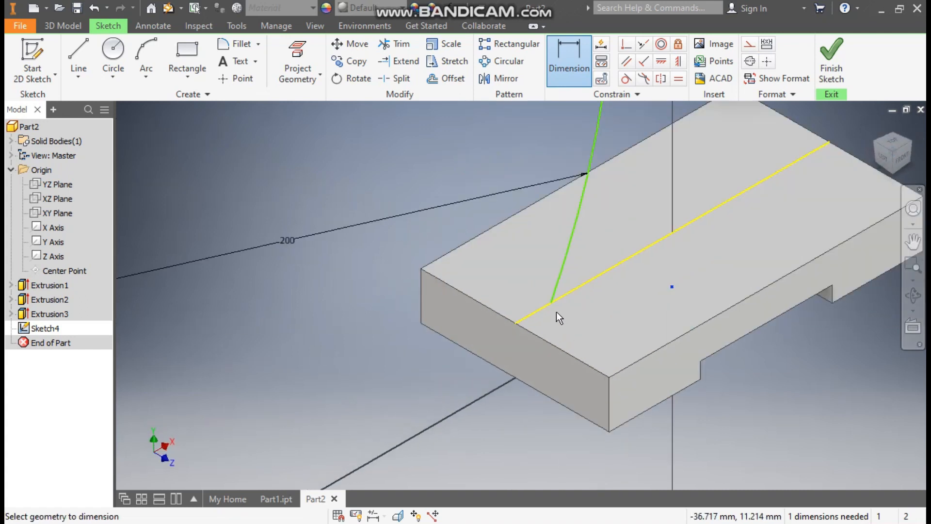
left_click(550, 304)
left_click(671, 350)
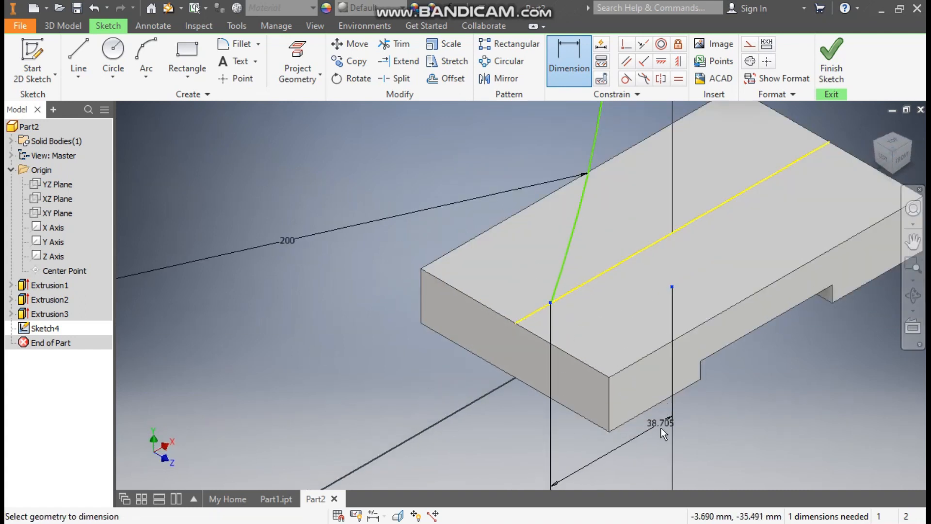
left_click(657, 430)
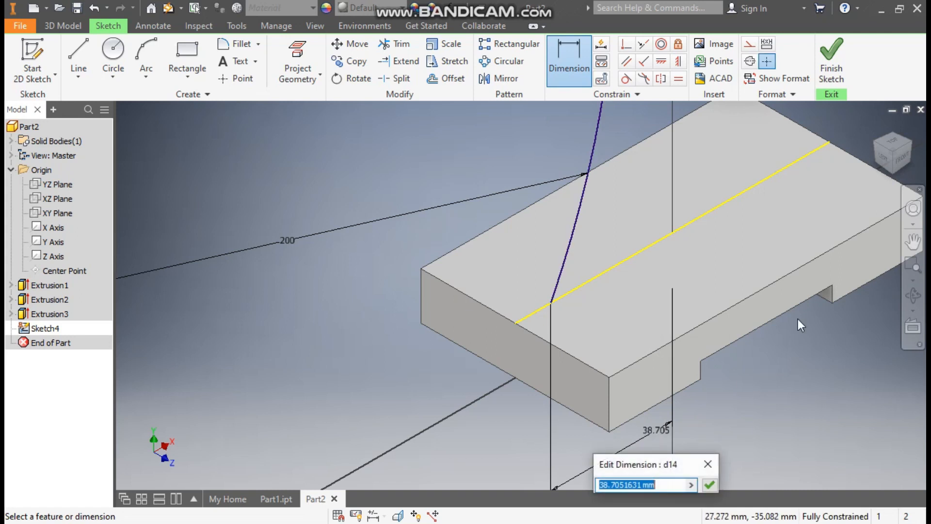
left_click(903, 156)
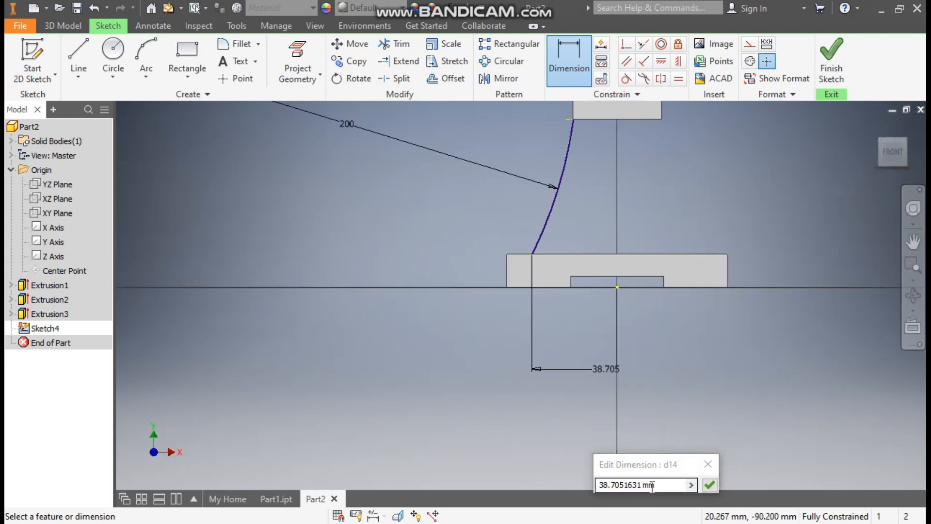
type("42")
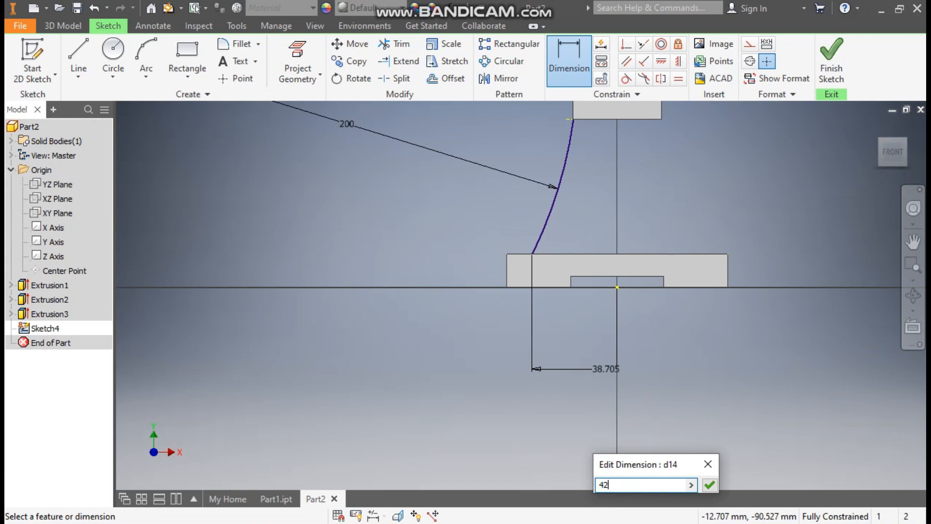
key("Return")
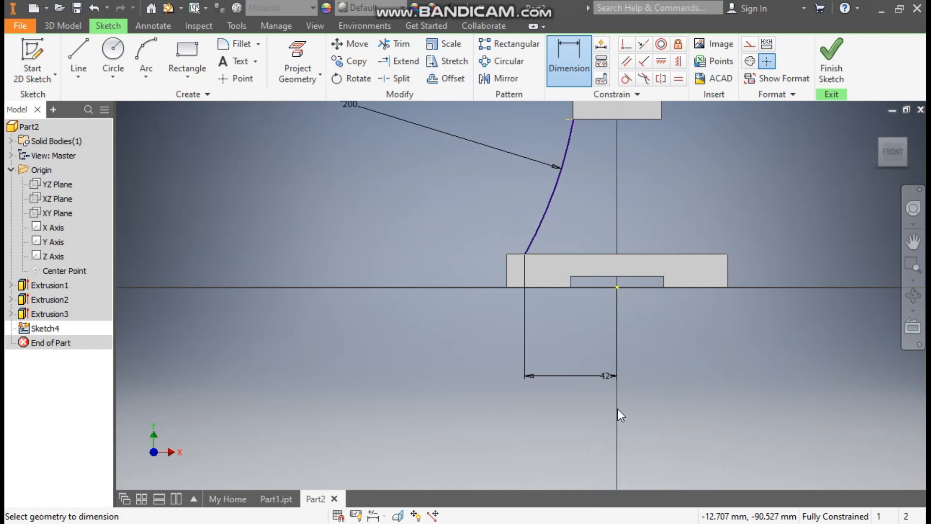
Step: Draw a vertical line about 66 mm long upward from the sketch origin and make it construction geometry
left_click(79, 54)
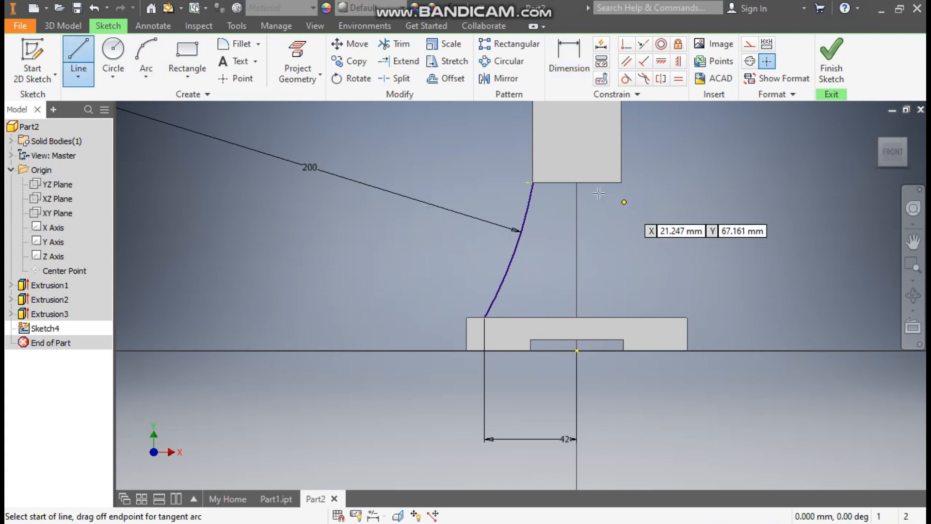
left_click(577, 350)
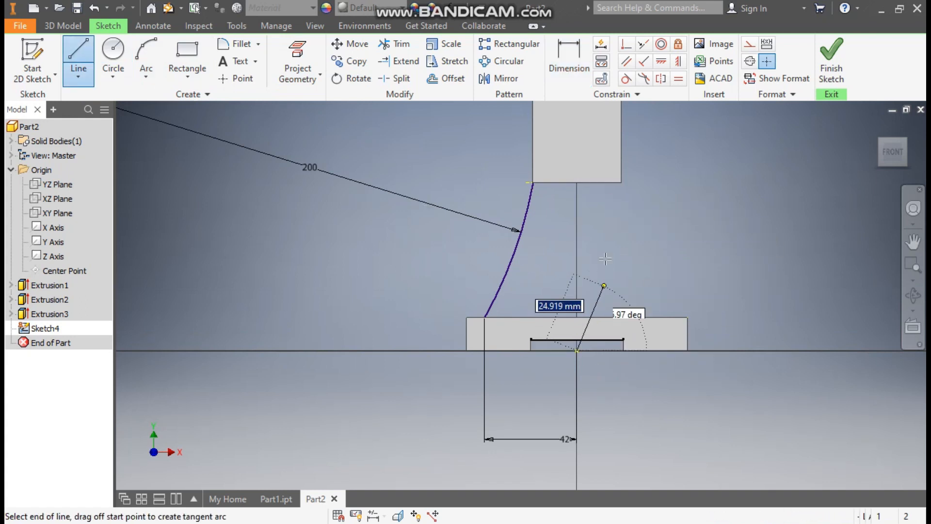
left_click(575, 206)
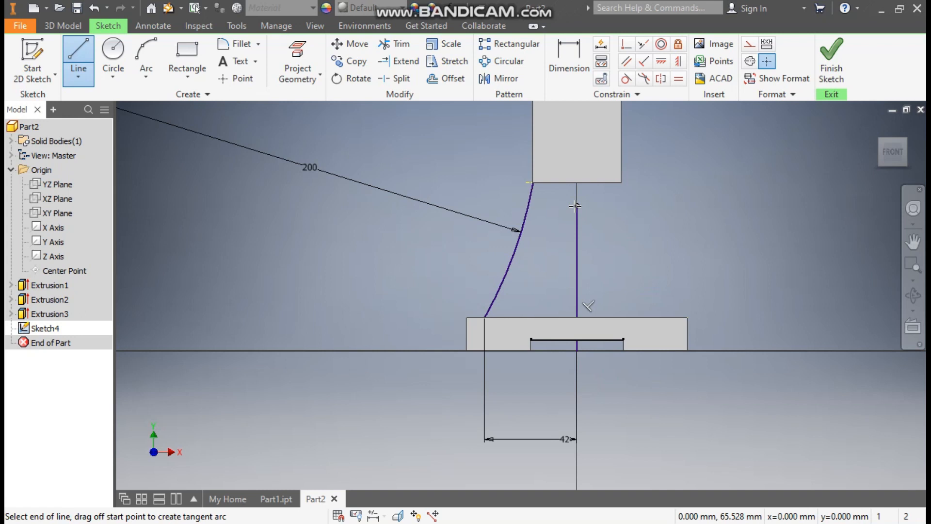
key("Escape")
left_click(577, 219)
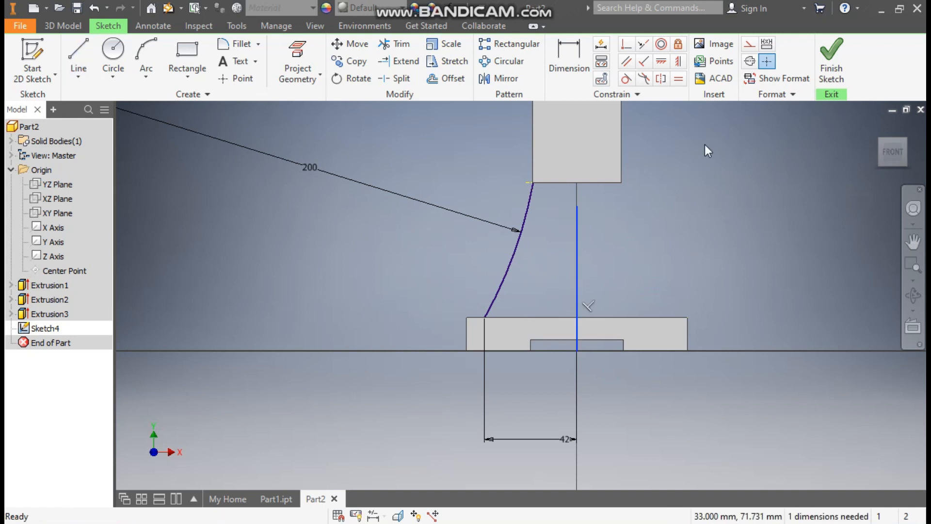
left_click(702, 210)
Step: Mirror the 200 mm radius arc about the vertical construction line
left_click(504, 78)
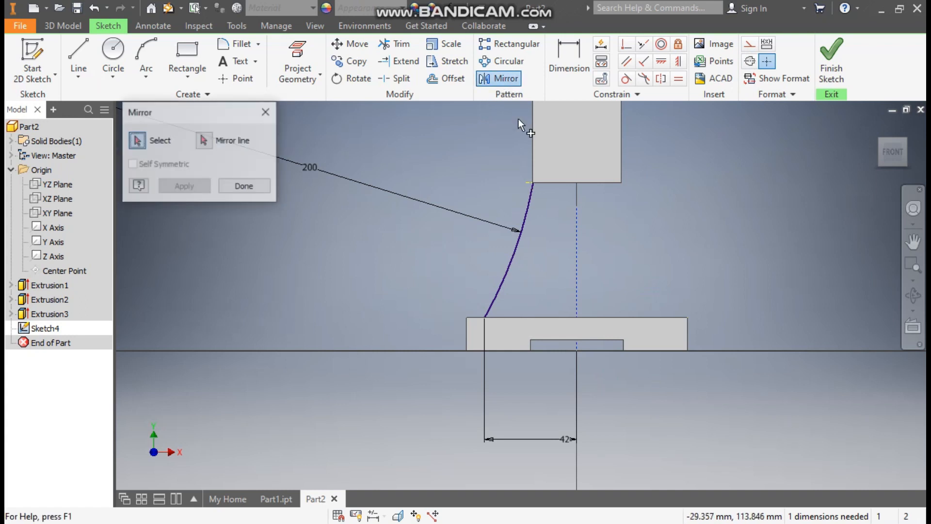
left_click(528, 211)
left_click(205, 140)
left_click(578, 237)
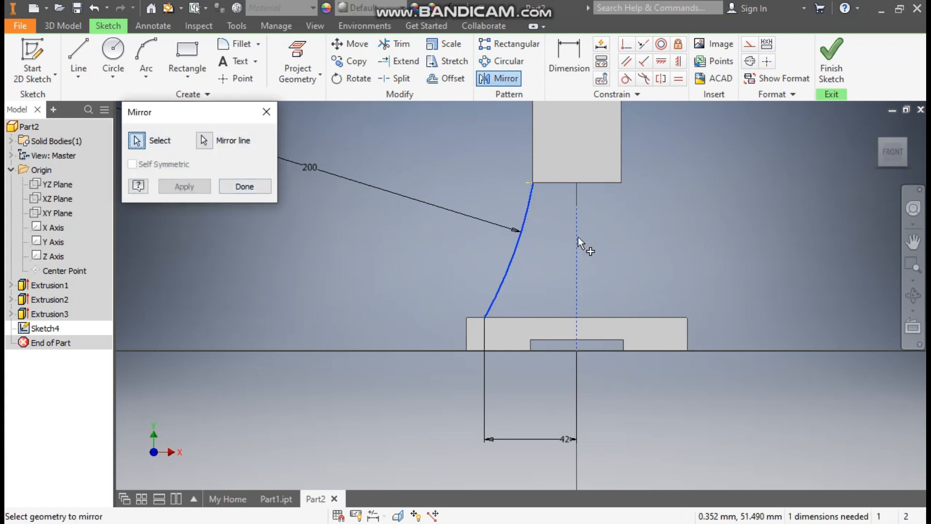
left_click(196, 187)
left_click(245, 187)
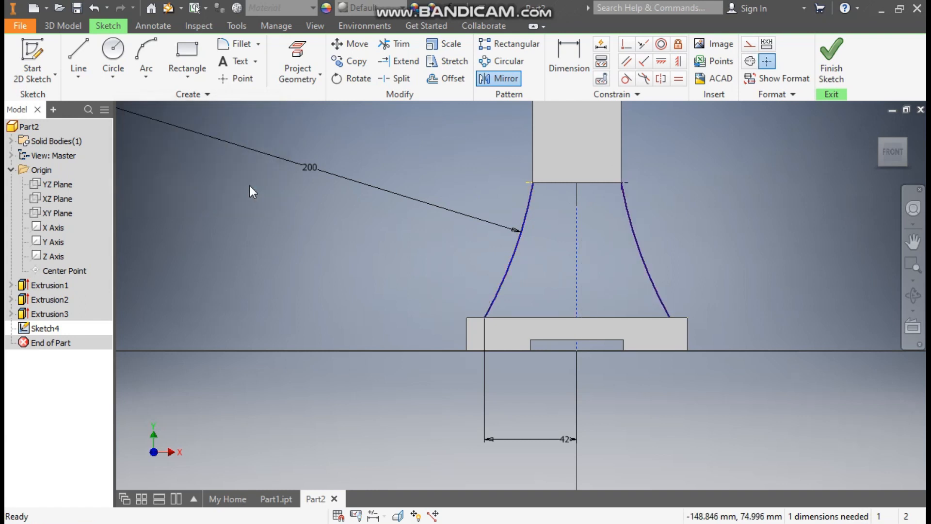
Step: Close the web profile with horizontal lines joining the two arcs' upper endpoints and their lower endpoints, and finish the sketch
left_click(74, 54)
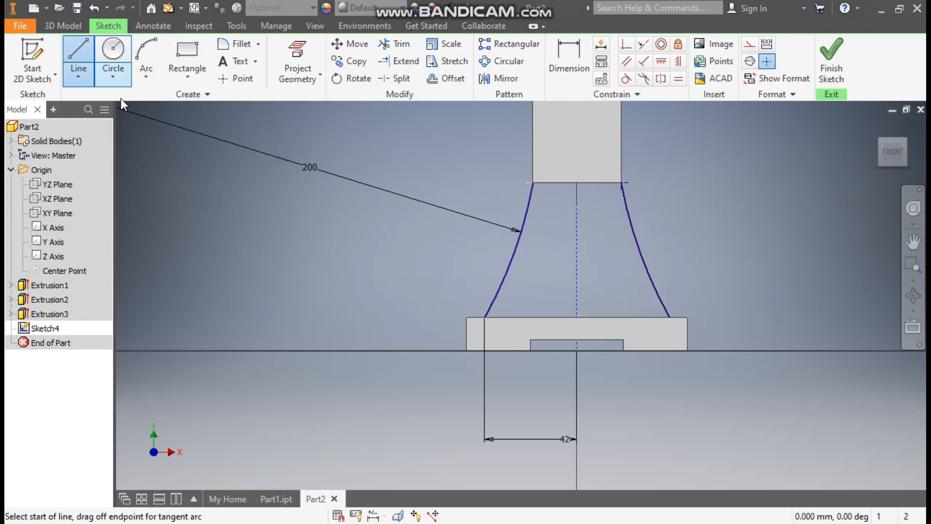
left_click(533, 183)
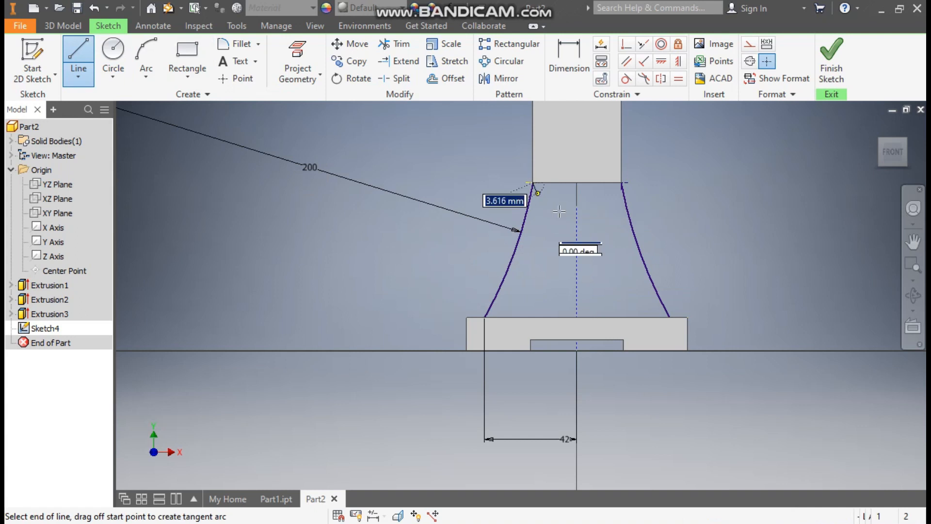
double_click(623, 183)
left_click(485, 317)
double_click(670, 317)
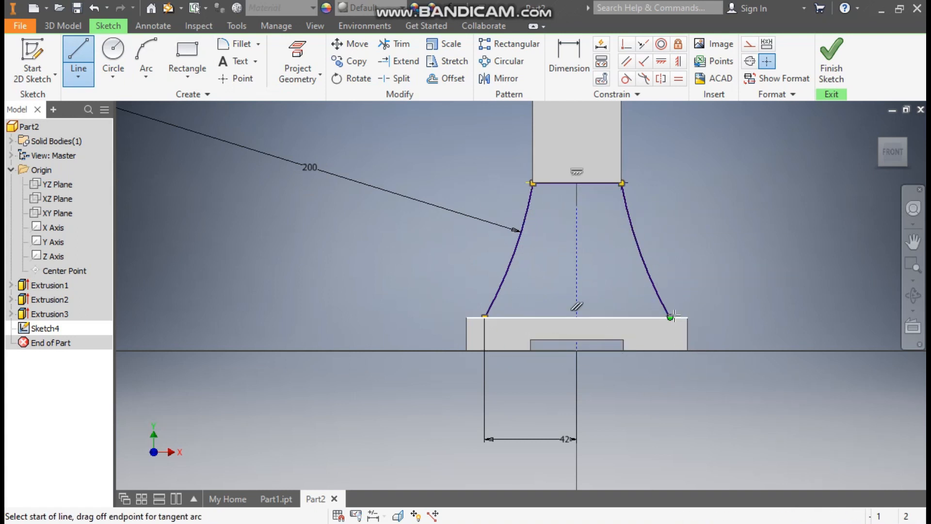
left_click(832, 71)
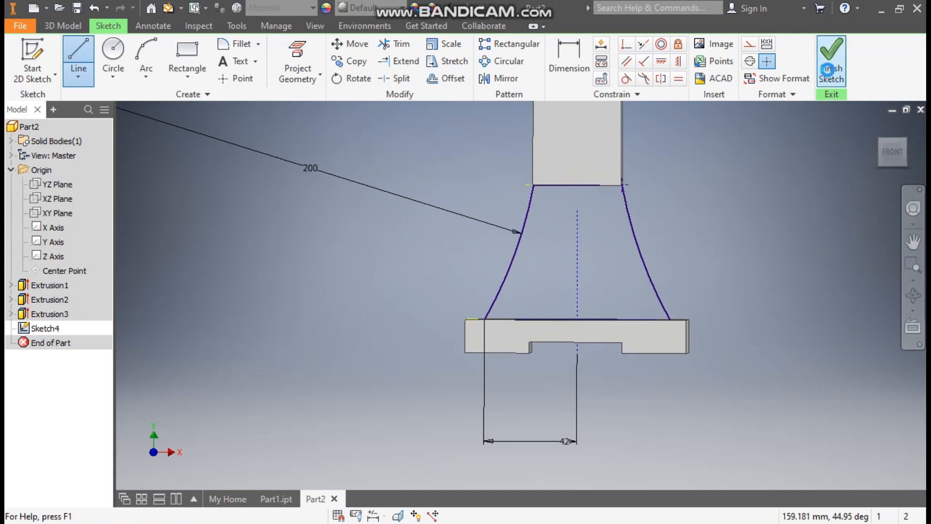
Step: Extrude the curved web profile symmetrically about the sketch plane by a total distance of 14 mm as a joined solid
left_click(82, 51)
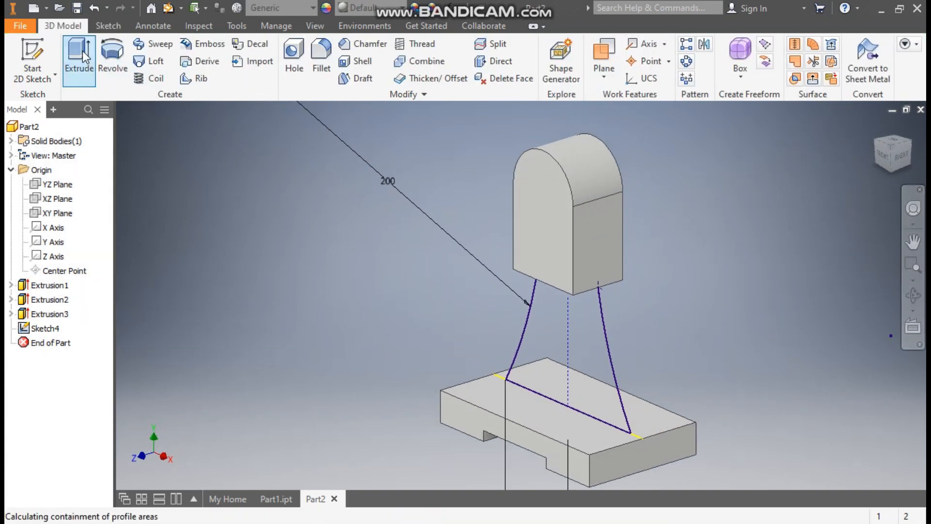
left_click(275, 204)
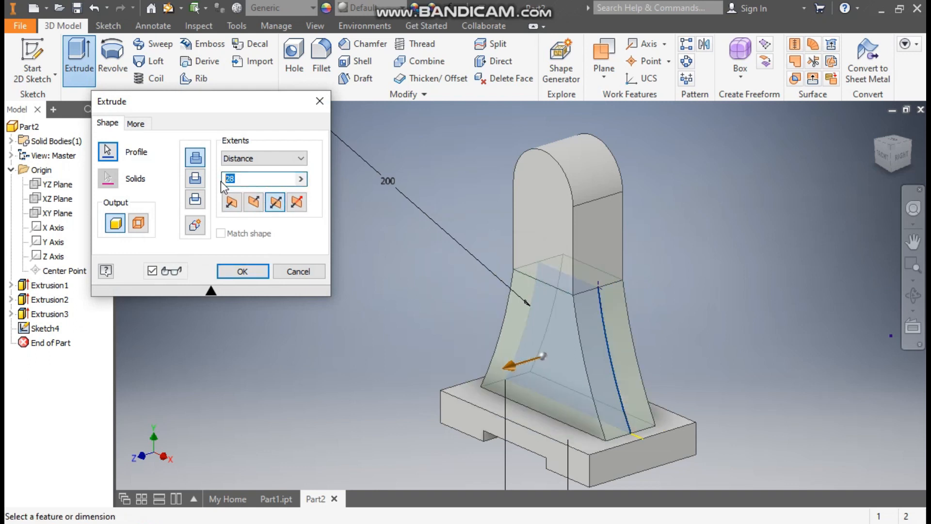
type("14")
left_click(249, 270)
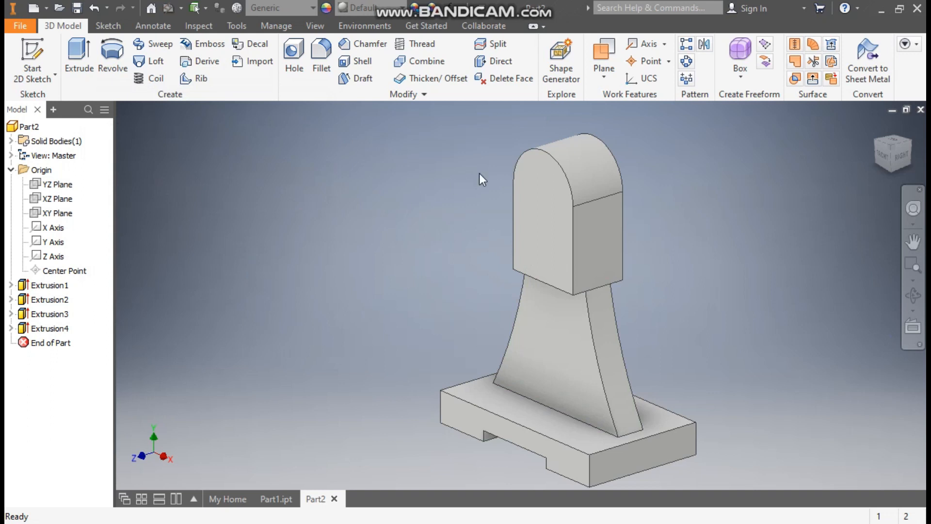
Step: Sketch a 15 mm diameter circle on the upper block's front face, centered on its rounded top
left_click(534, 180)
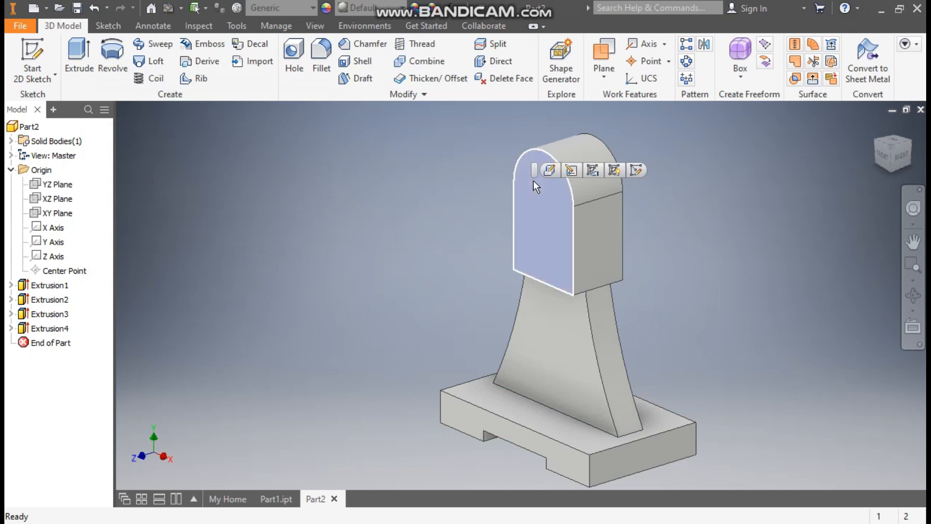
left_click(638, 170)
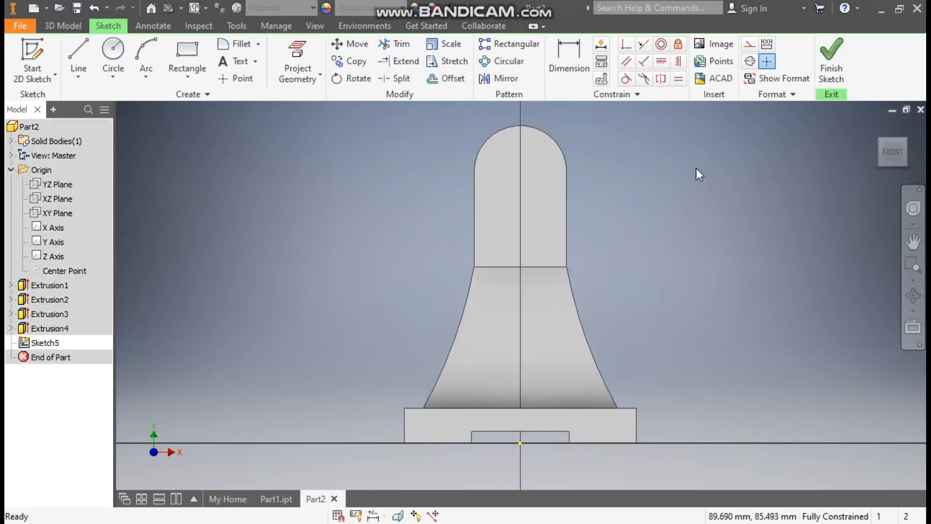
left_click(113, 49)
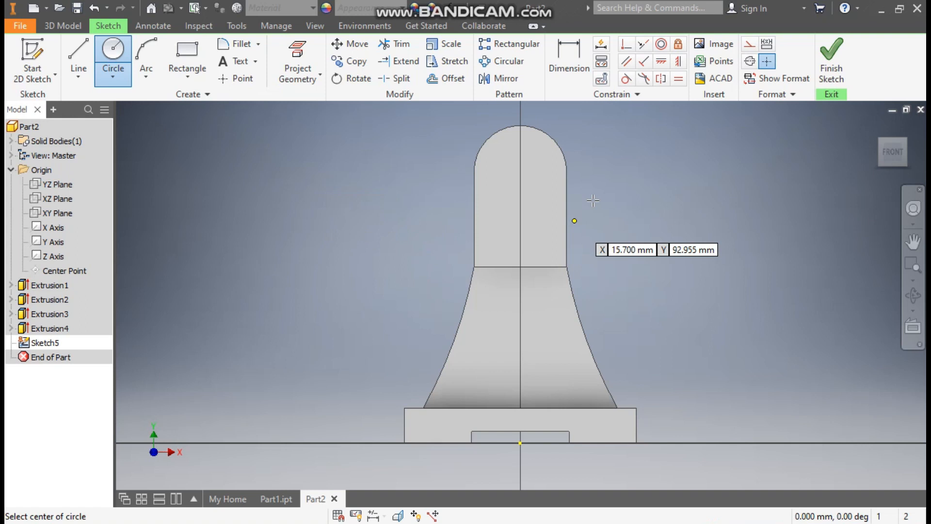
left_click(520, 171)
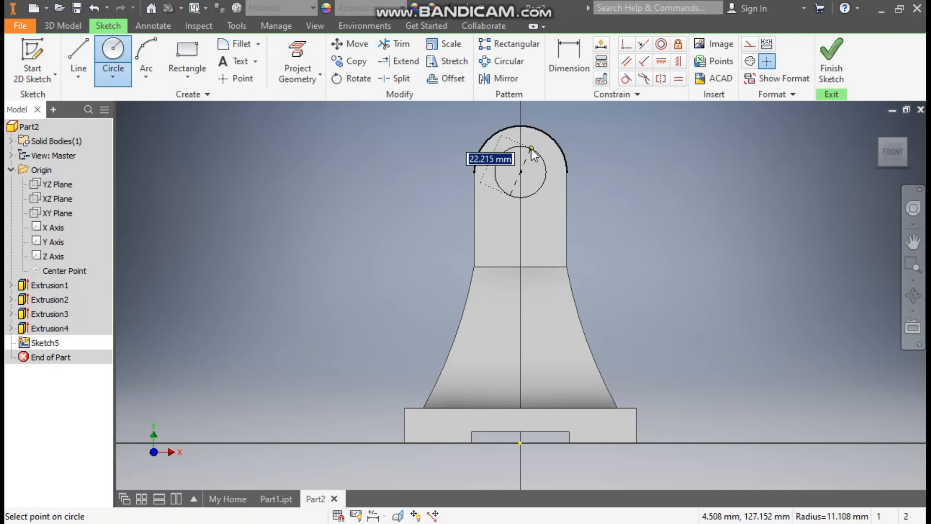
type("15")
key("Return")
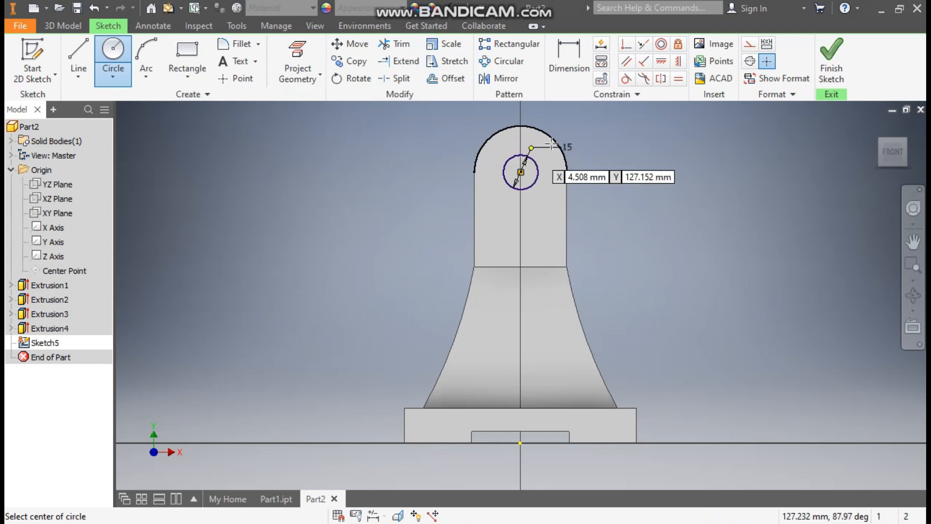
Step: Finish the sketch and extrude the 15 mm circle as a cut through all of the upper block
left_click(831, 57)
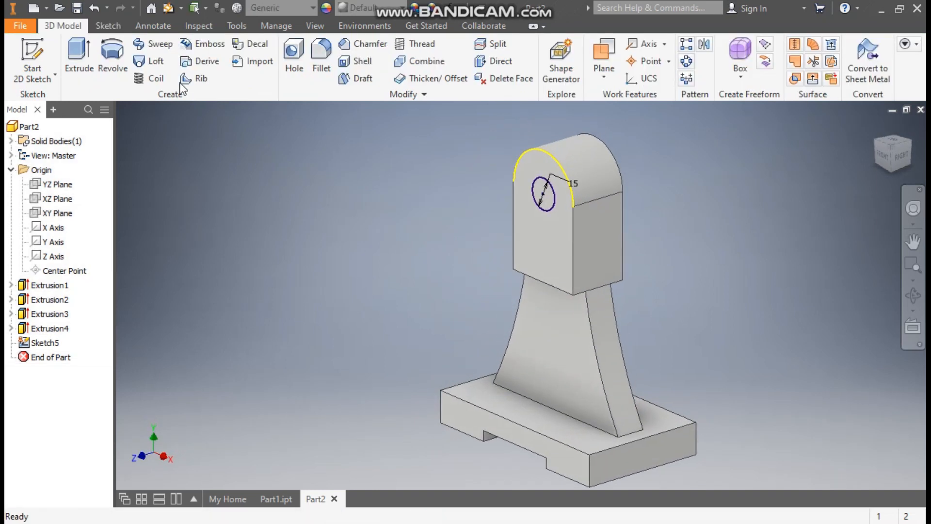
left_click(80, 49)
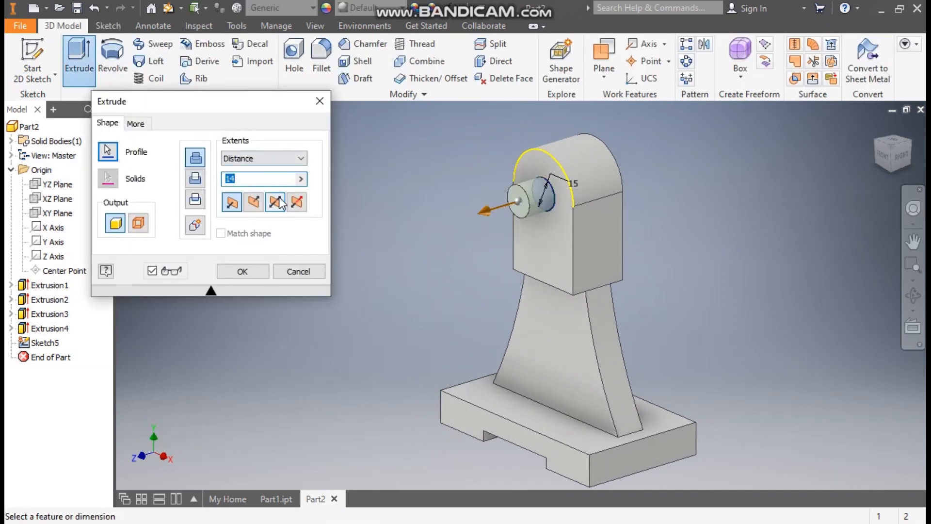
left_click(253, 206)
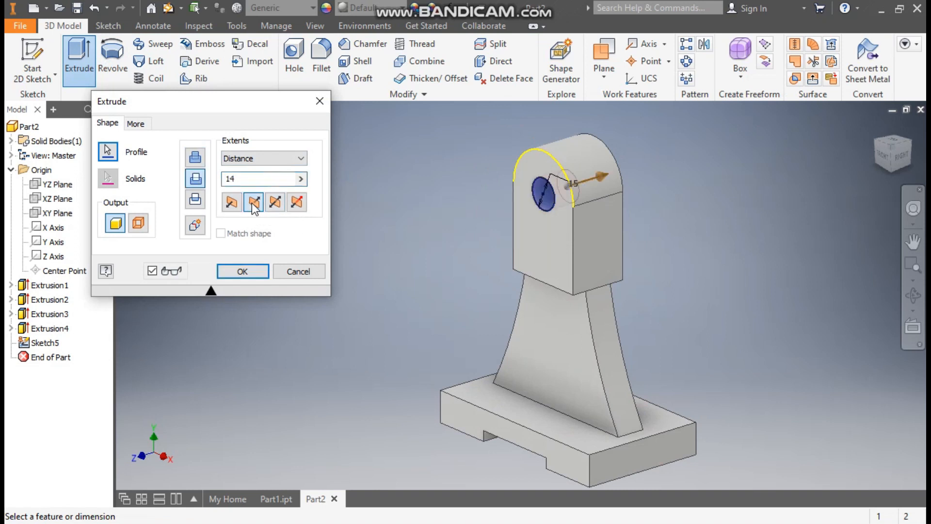
left_click(265, 158)
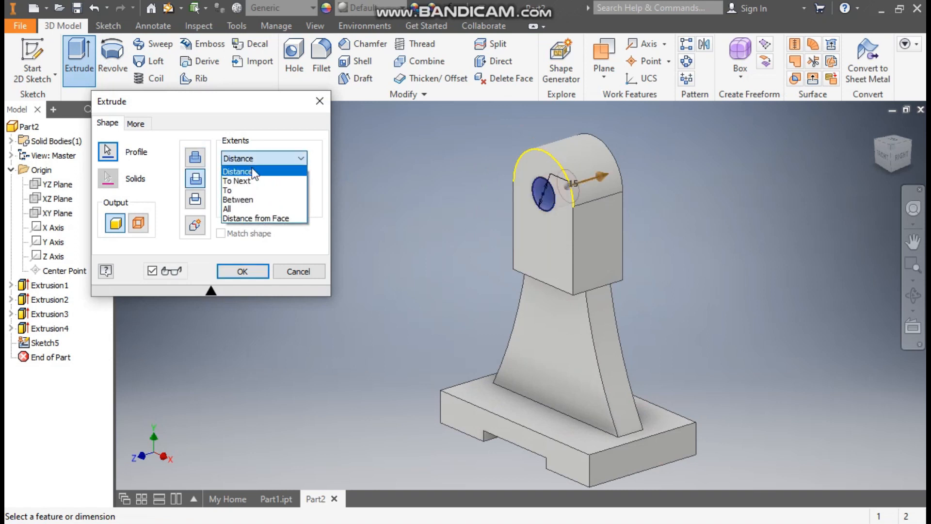
left_click(234, 209)
left_click(243, 271)
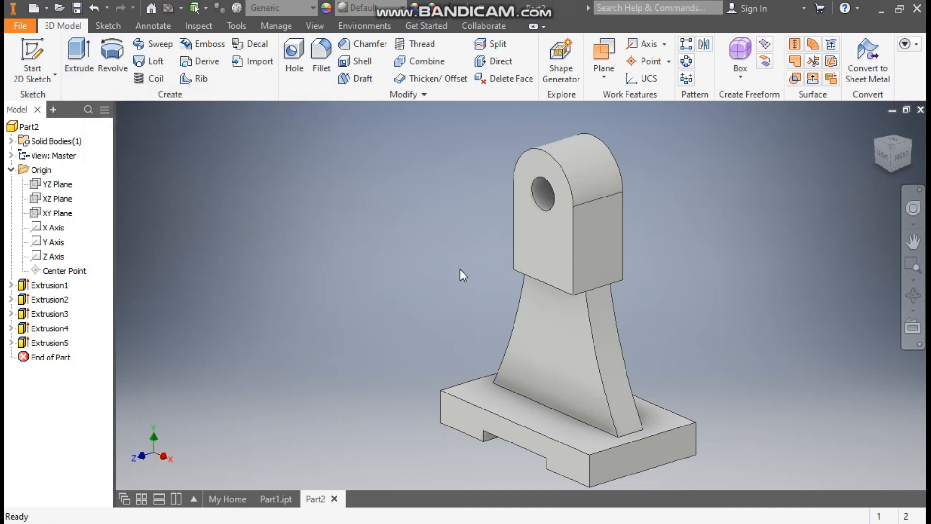
Step: Sketch a two-point rectangle about 36 mm tall on the upper block's flat right side face, reaching up to the block's top edge
left_click(607, 245)
left_click(704, 225)
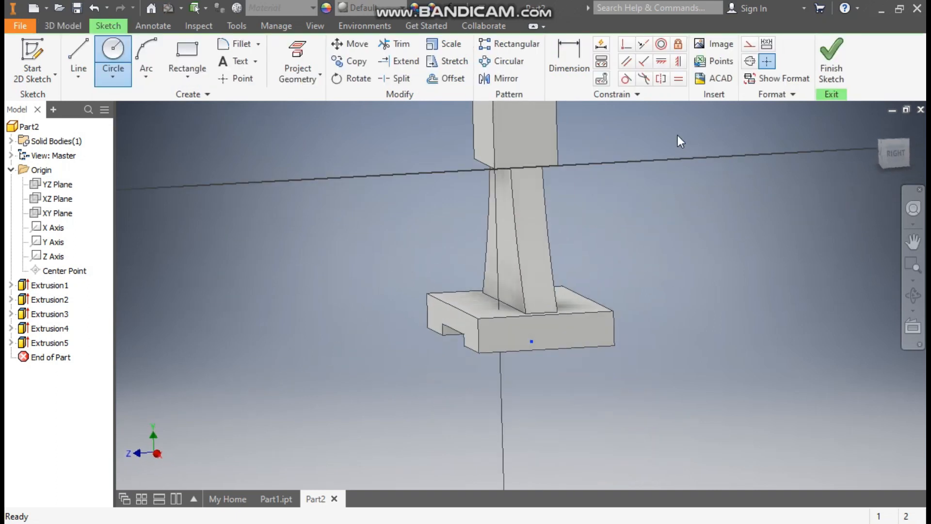
middle_click_drag(674, 184, 651, 314)
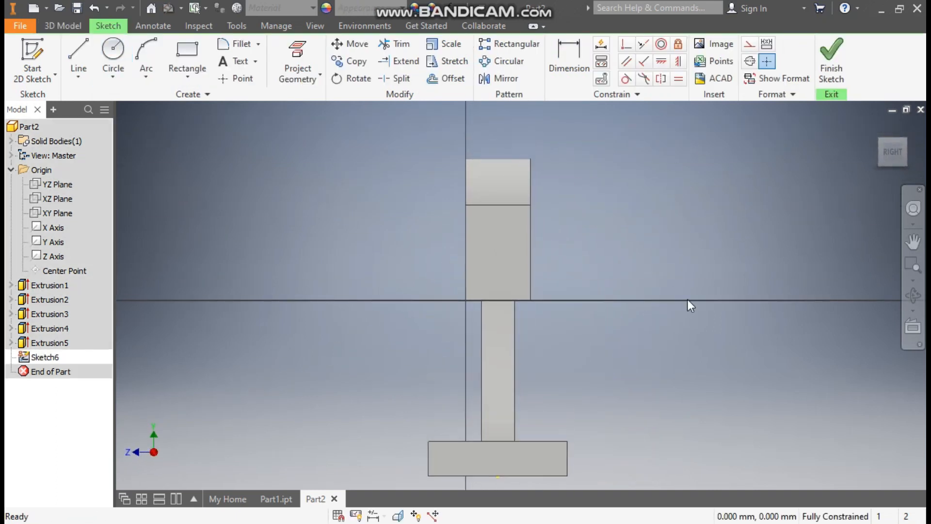
left_click(185, 76)
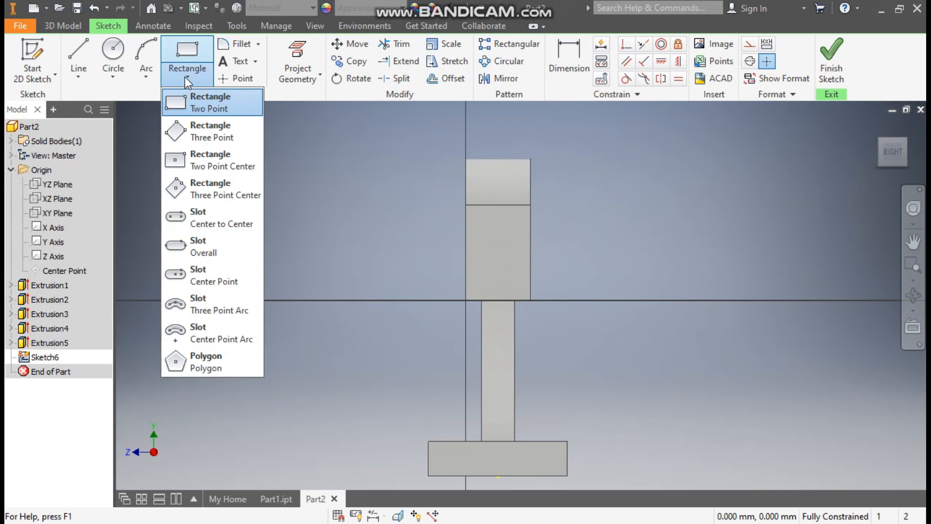
left_click(225, 108)
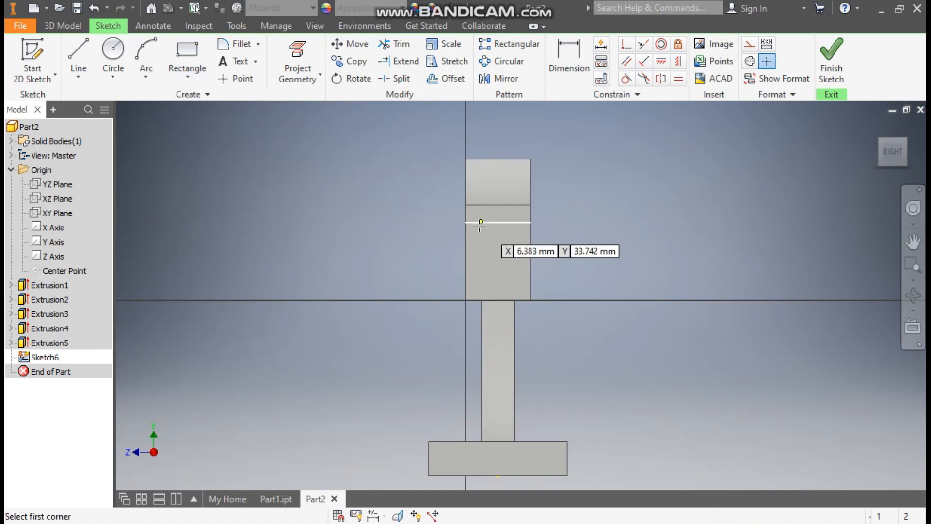
left_click(516, 241)
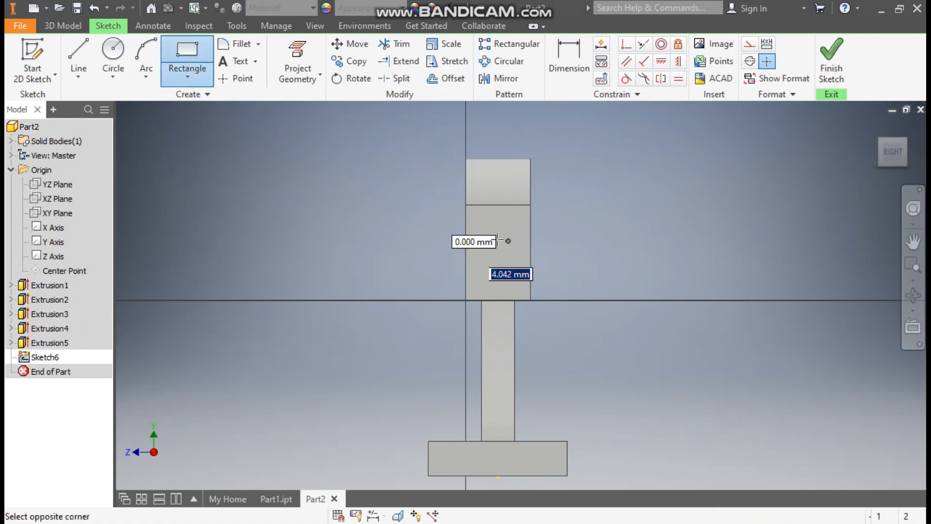
left_click(481, 158)
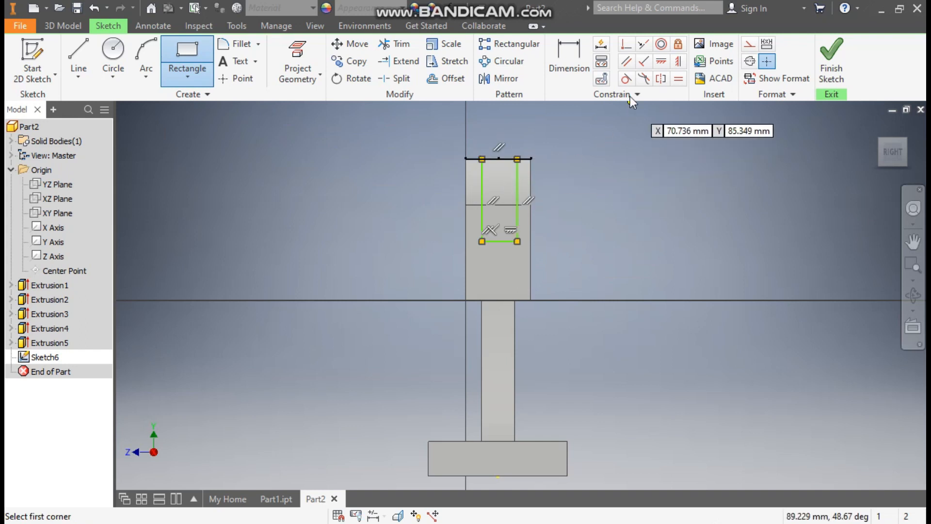
Step: Dimension the rectangle's height as 30 mm
left_click(573, 56)
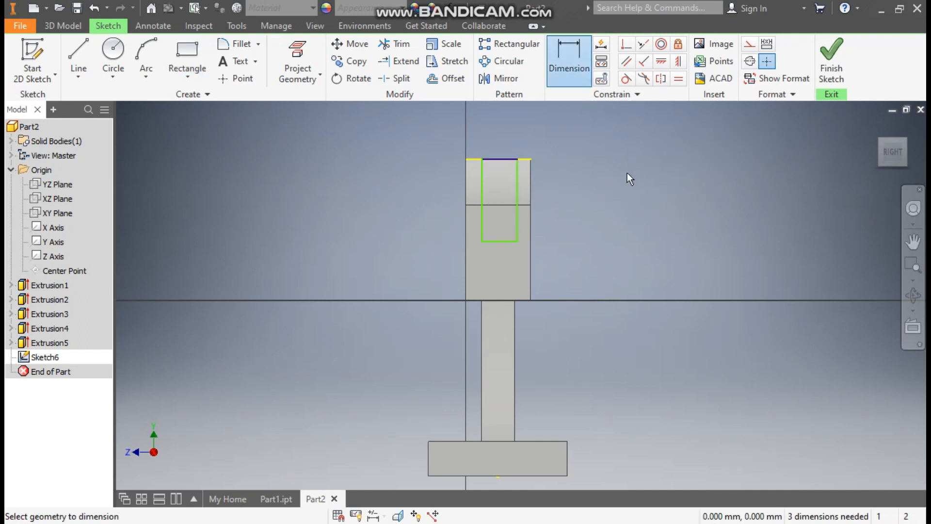
left_click(481, 213)
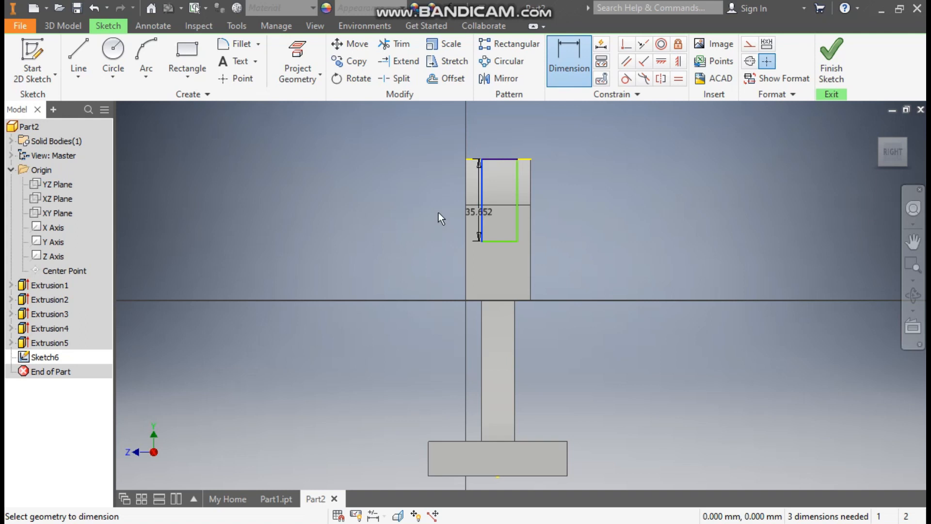
left_click(371, 211)
type("30")
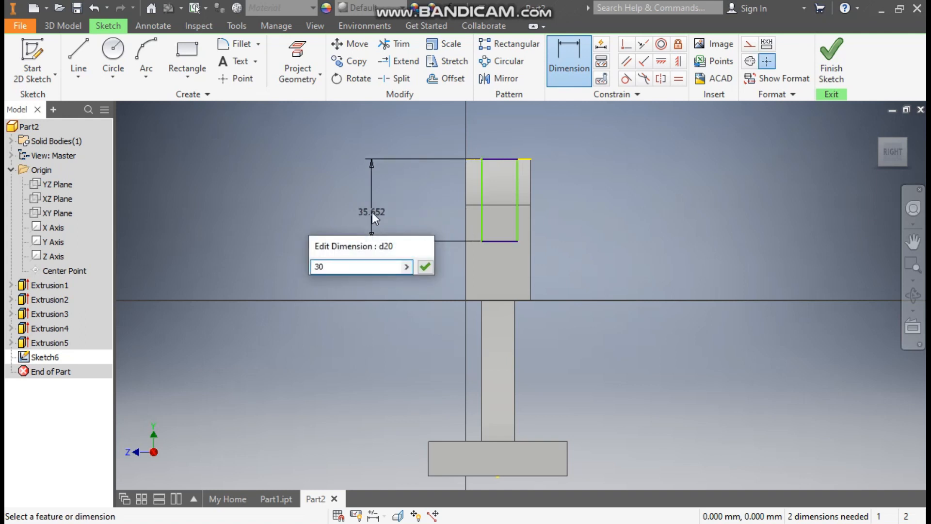
key("Return")
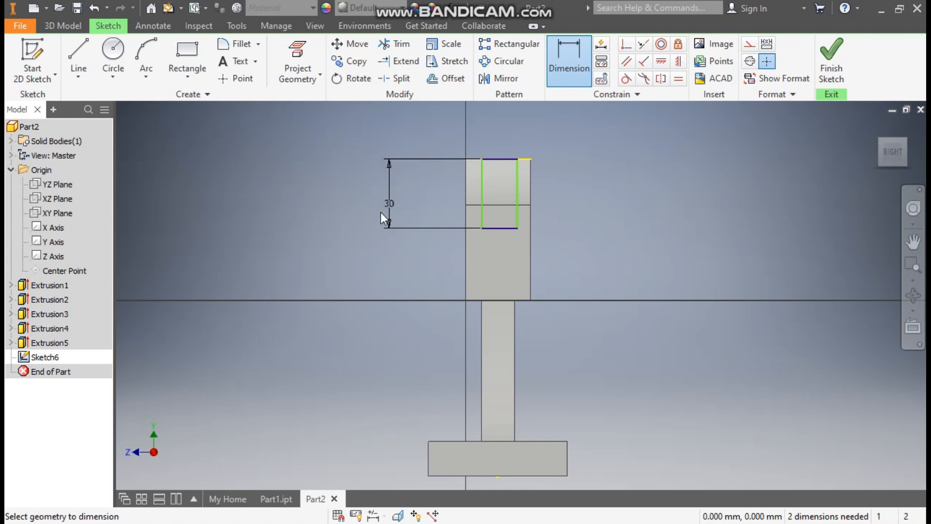
Step: Constrain the midpoint of the rectangle's lower edge vertically in line with the midpoint of the base plate's bottom edge
left_click(679, 62)
left_click(500, 228)
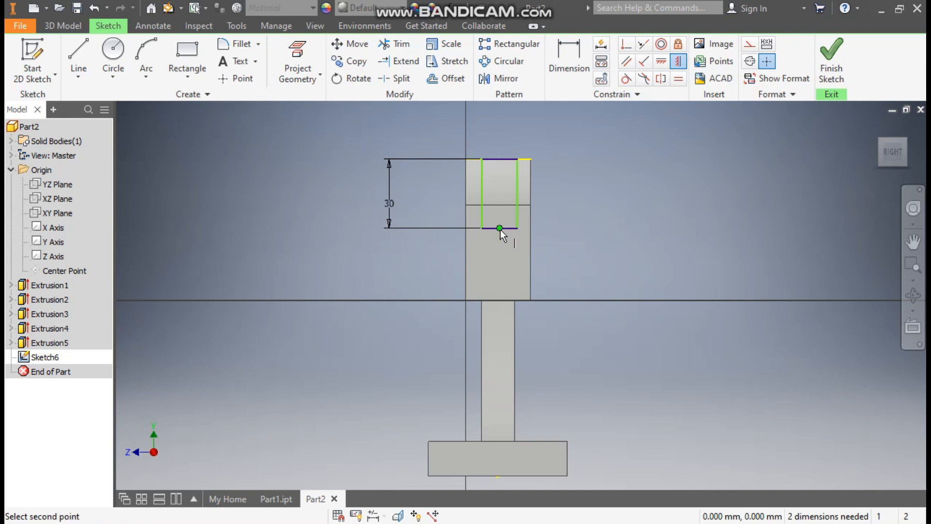
left_click(497, 477)
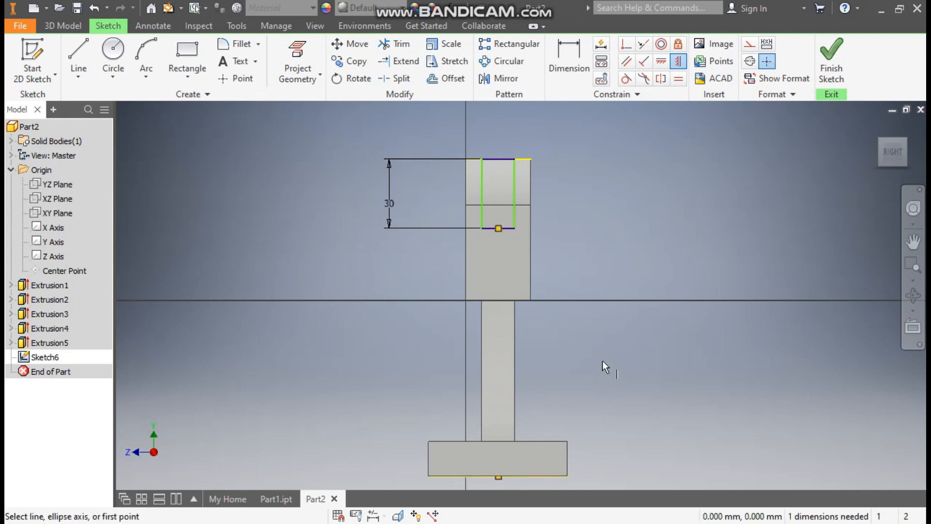
Step: Dimension the rectangle's width as 18 mm and finish the sketch
left_click(567, 78)
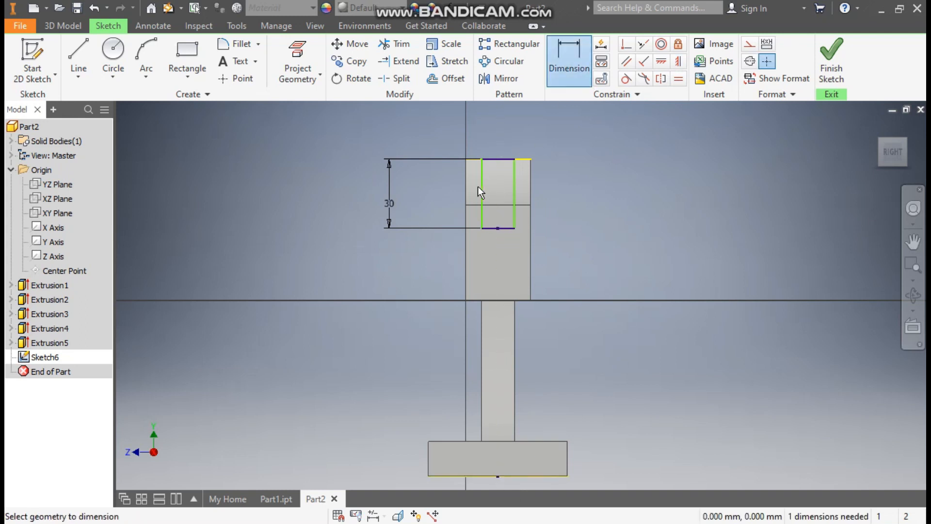
left_click(483, 185)
left_click(514, 195)
left_click(512, 129)
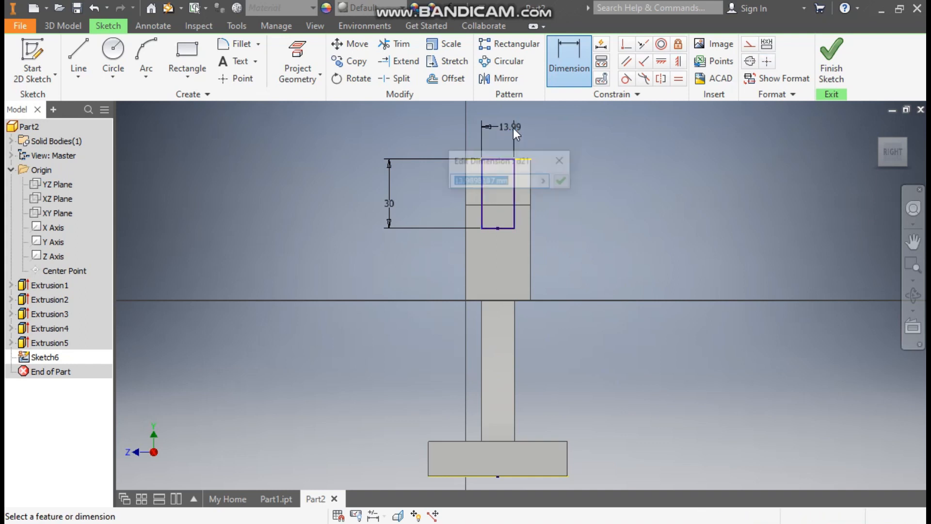
type("18")
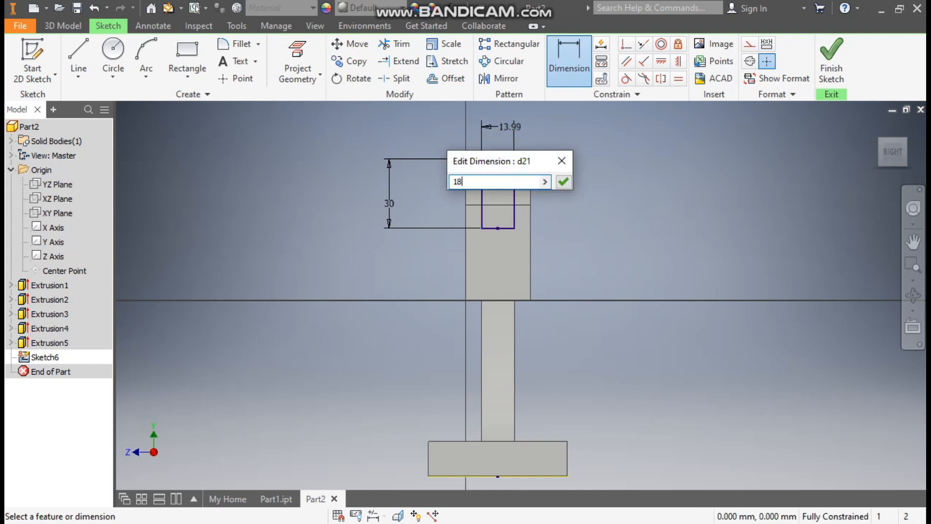
key("Return")
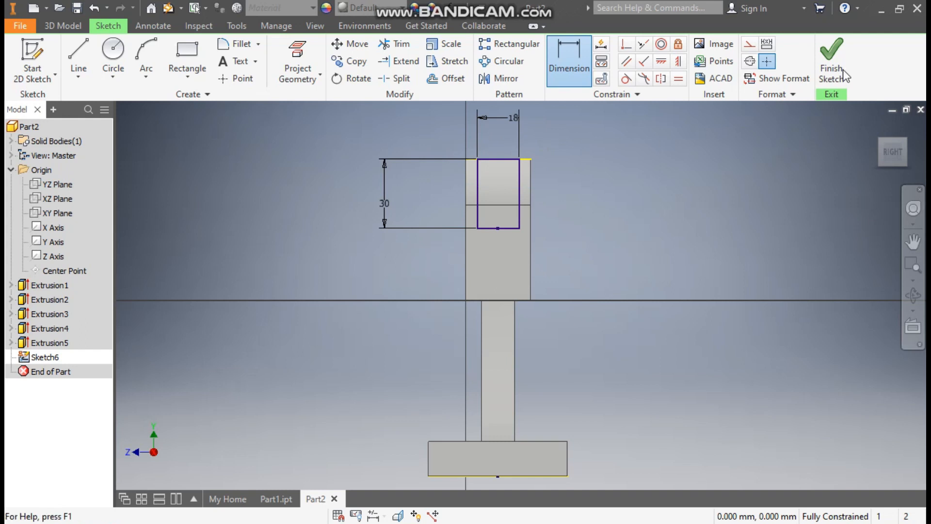
left_click(831, 61)
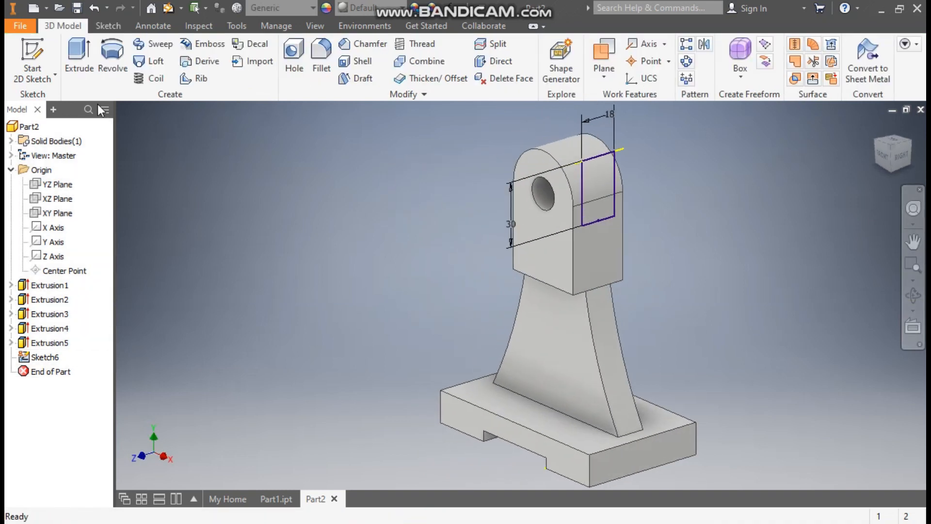
Step: Cut the 18 by 30 mm rectangle through the upper block with a 60.5 mm extrusion to form the slot between the two lugs
left_click(78, 45)
left_click(255, 207)
left_click(260, 158)
left_click(251, 199)
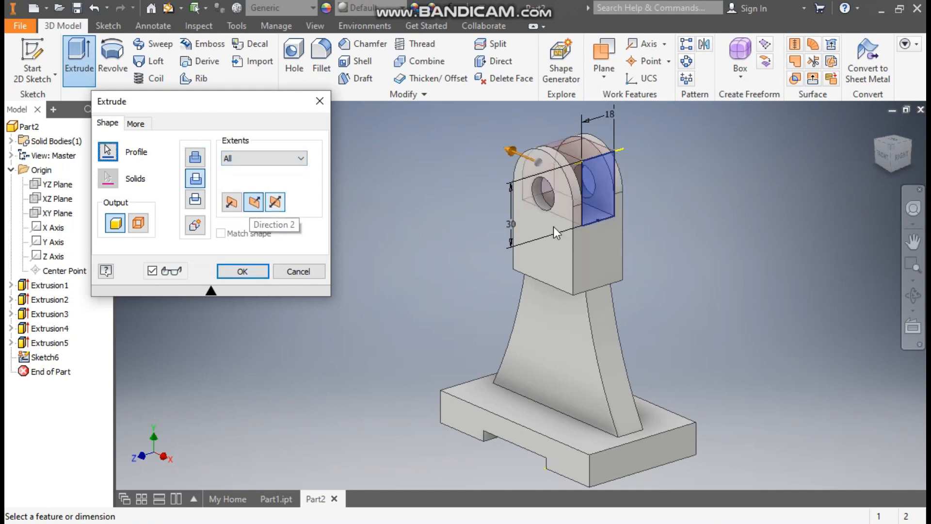
left_click_drag(508, 150, 459, 160)
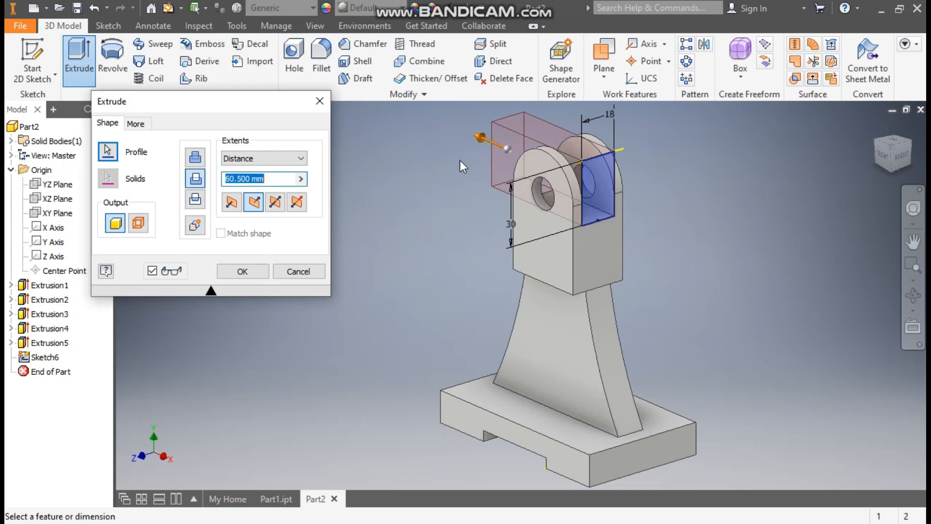
left_click(243, 271)
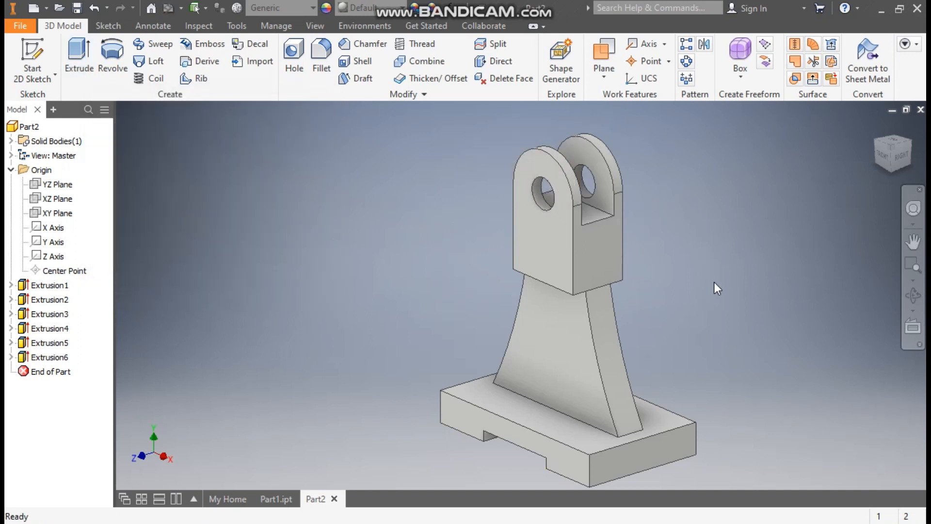
Step: Consult the finished Part1.ipt and round the four vertical corner edges of Part2's base plate with a 10 mm radius fillet
middle_click_drag(709, 299, 694, 262)
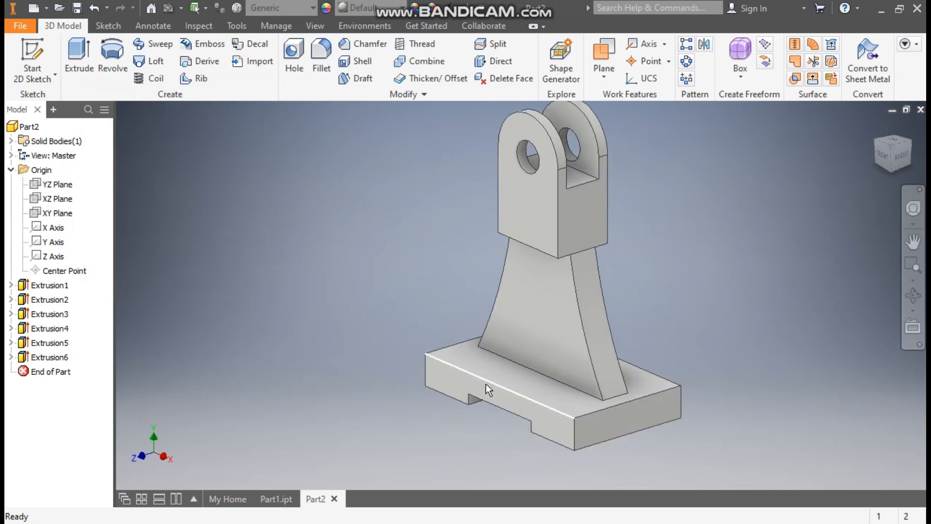
left_click(296, 499)
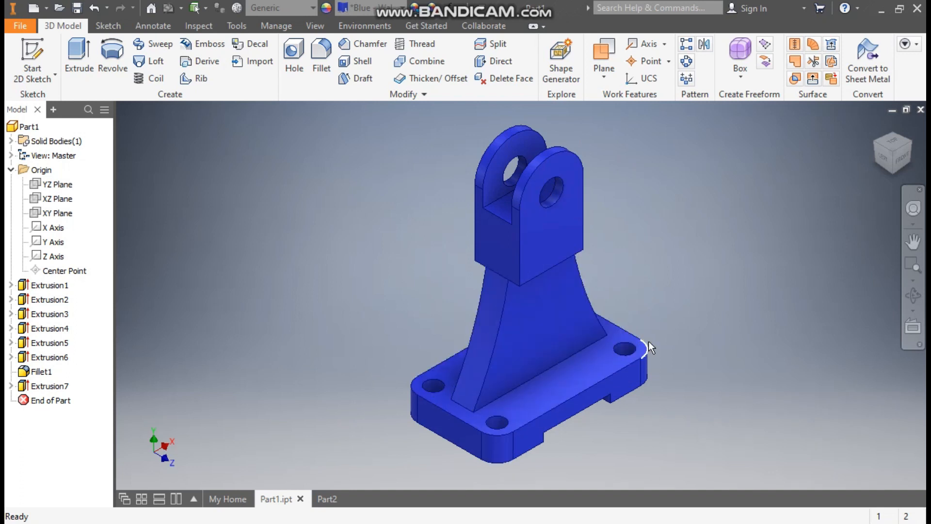
left_click(326, 497)
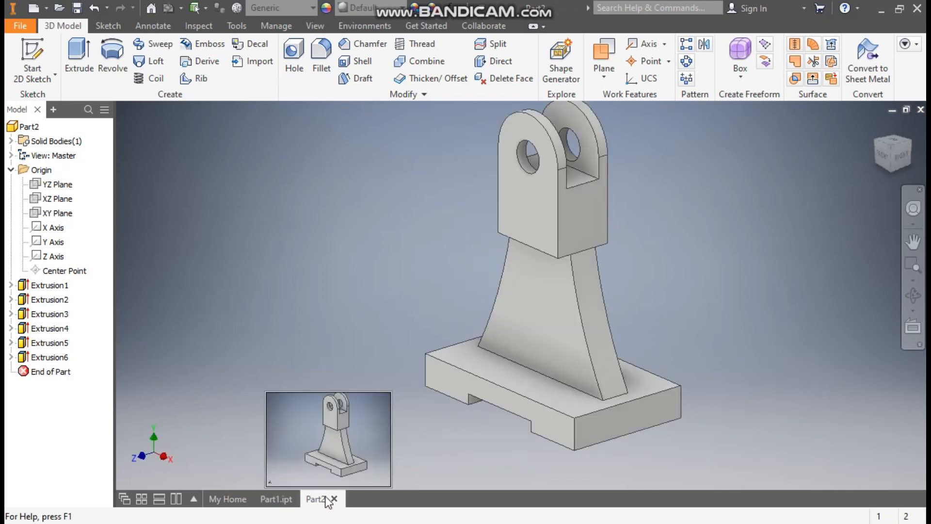
left_click(321, 53)
left_click(236, 196)
type("10")
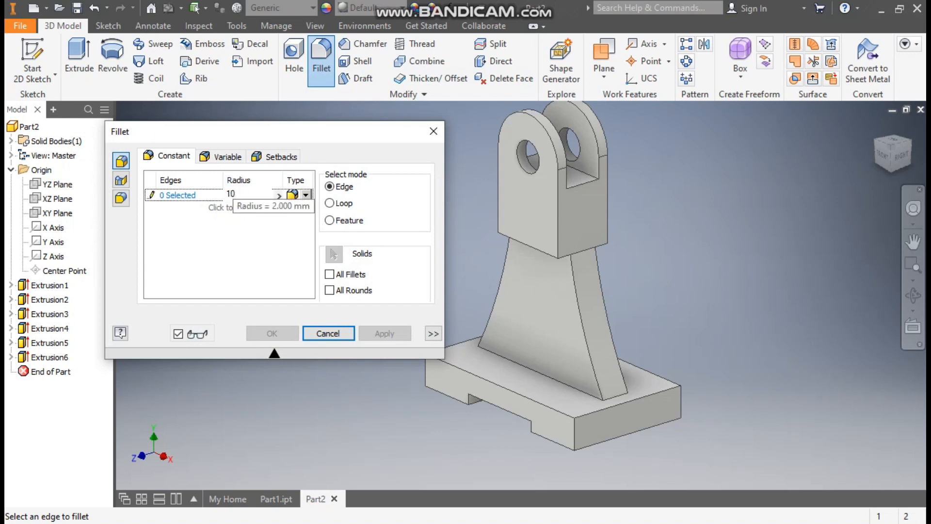
left_click(192, 193)
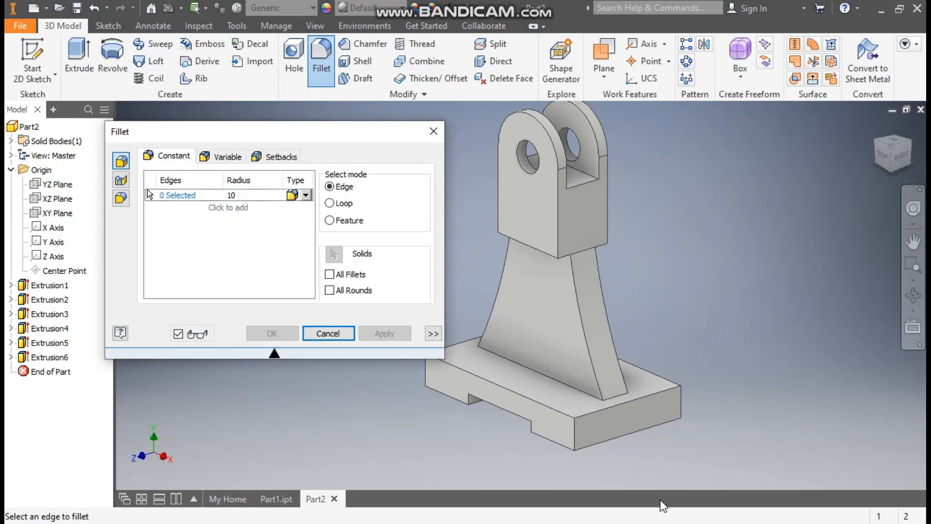
left_click(573, 429)
left_click(680, 403)
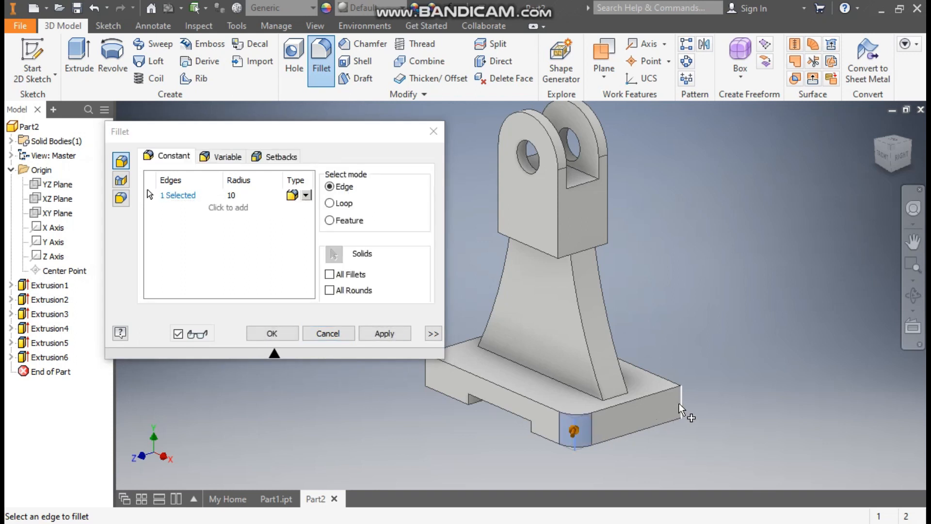
left_click(433, 378)
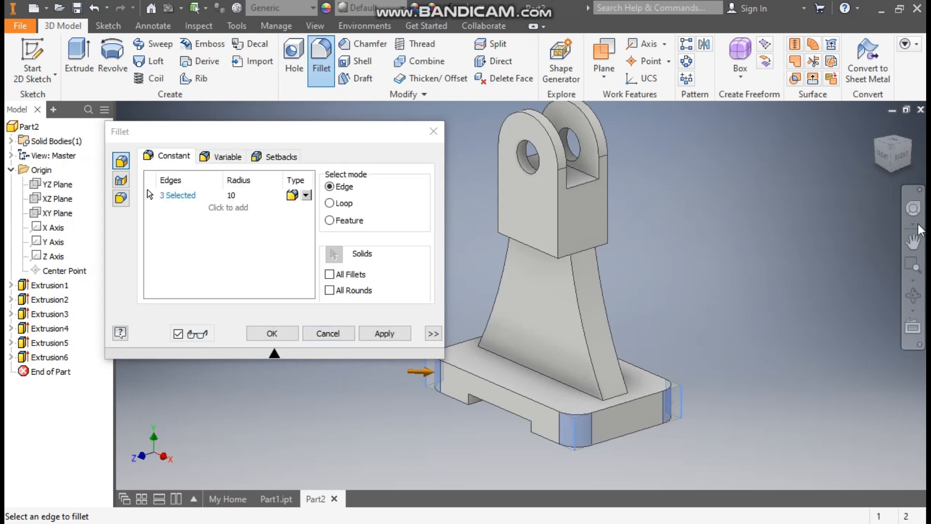
left_click(918, 142)
left_click(627, 432)
left_click(271, 333)
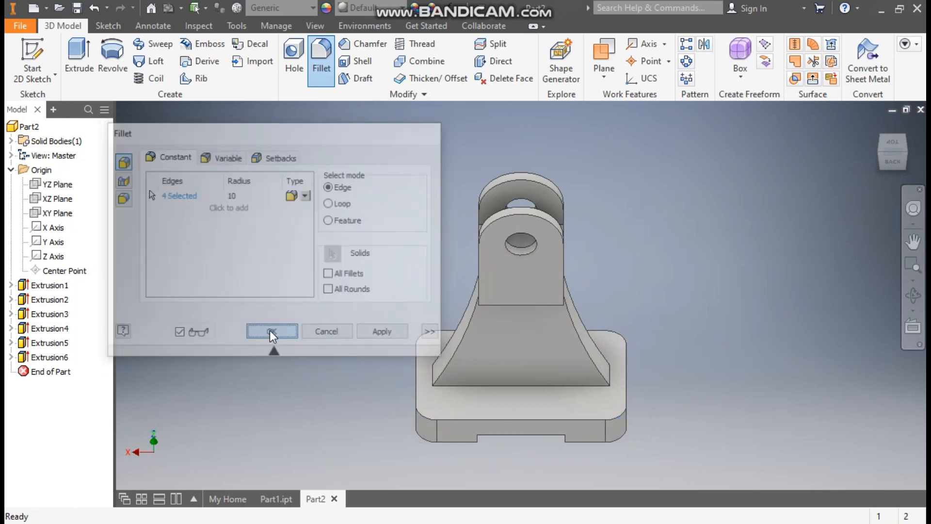
Step: Start a sketch on the base plate's top face and draw a 10 mm diameter circle concentric with the rear-left corner fillet
left_click(875, 129)
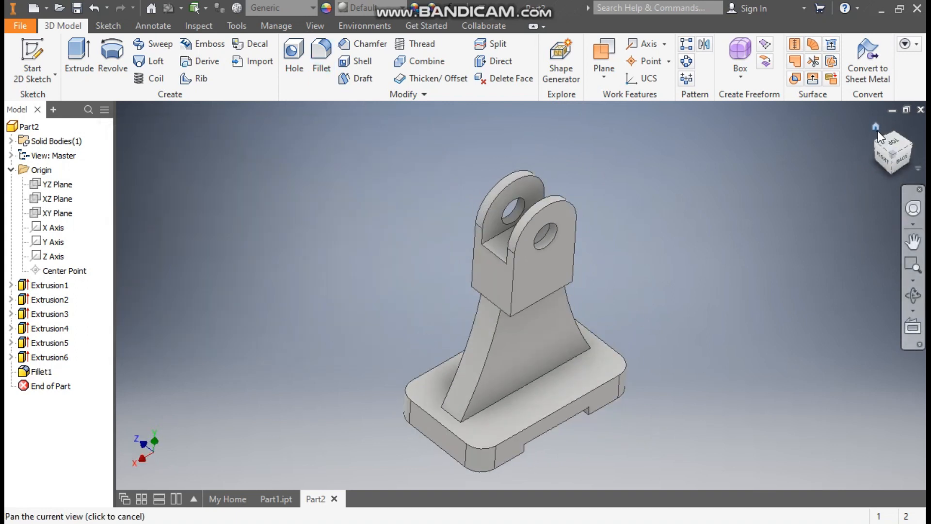
left_click(472, 383)
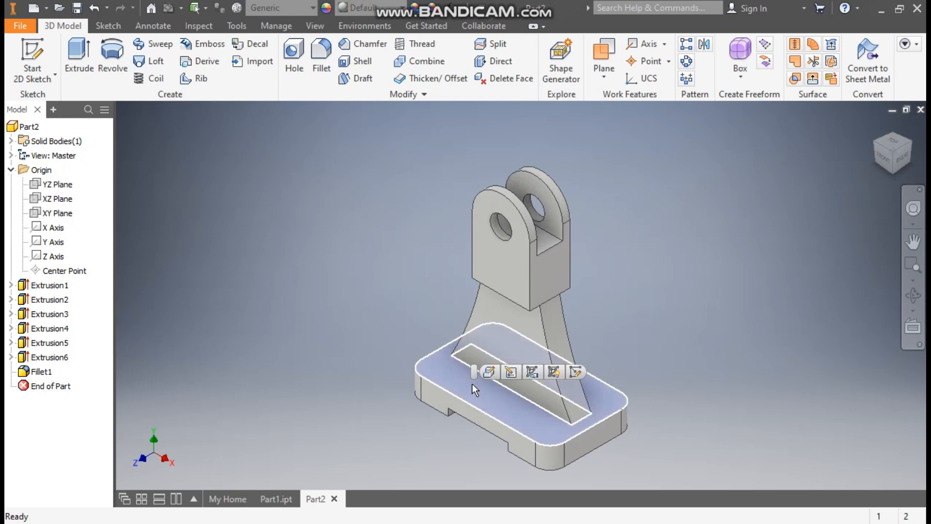
left_click(556, 374)
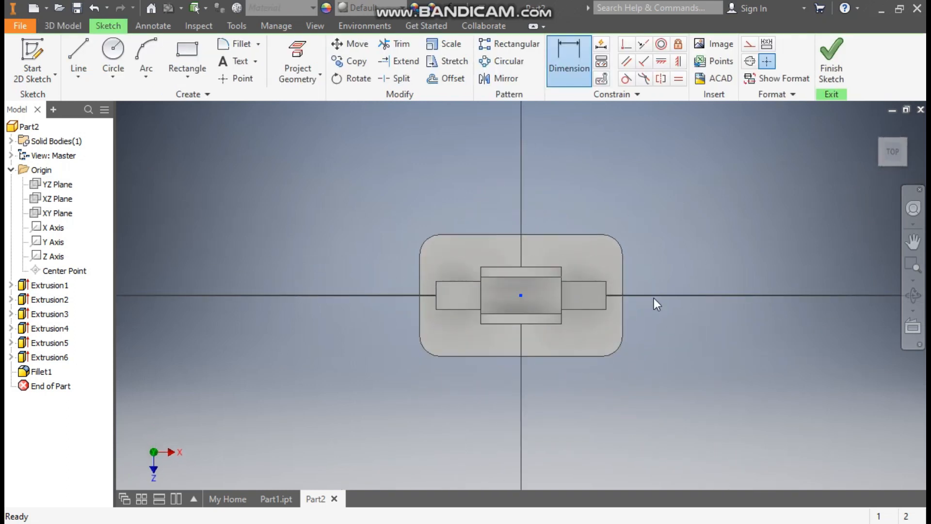
left_click(115, 54)
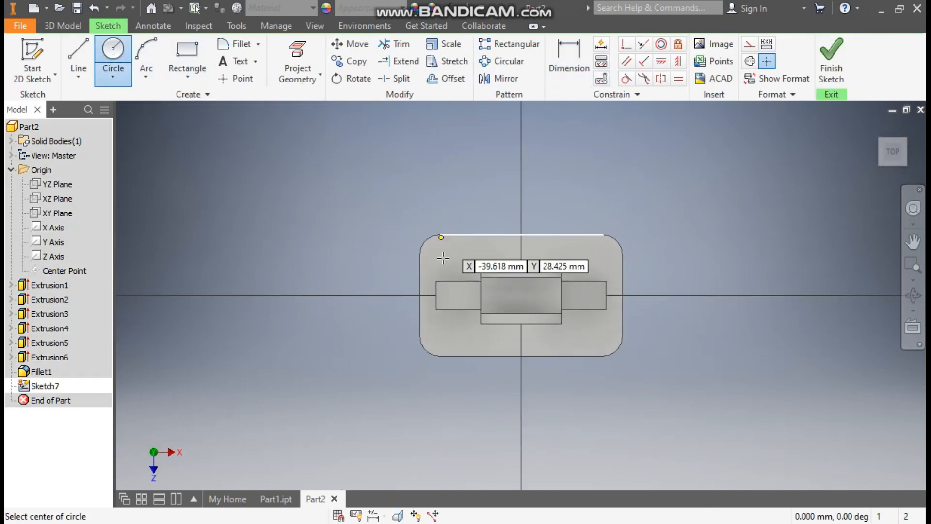
scroll(444, 265, "up", 3)
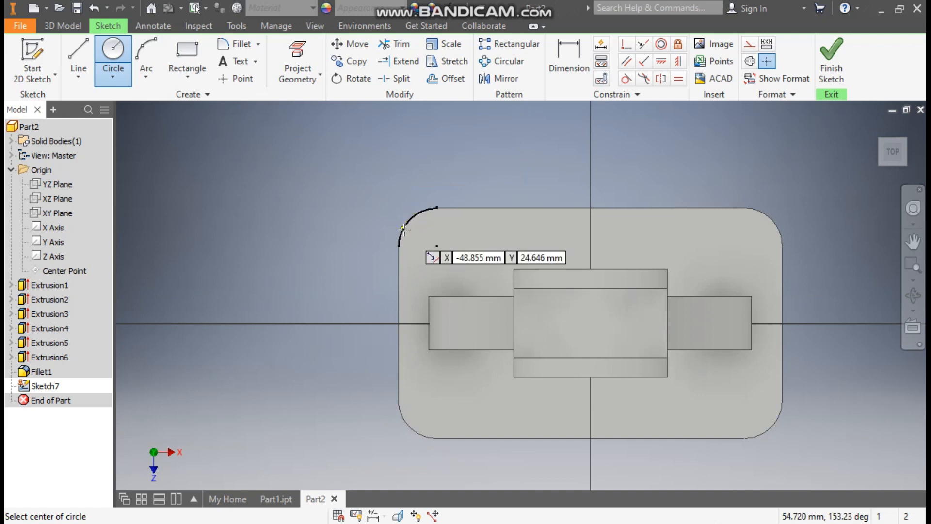
left_click(437, 246)
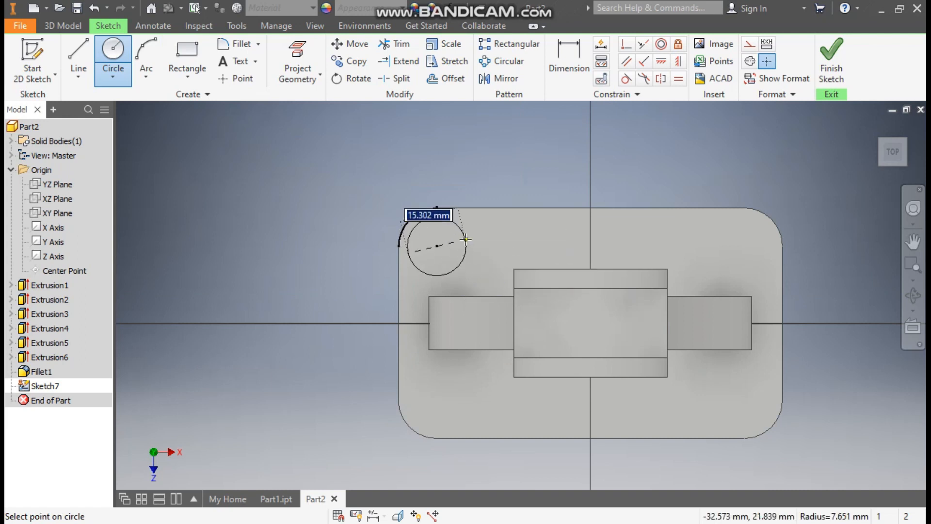
type("10")
key("Return")
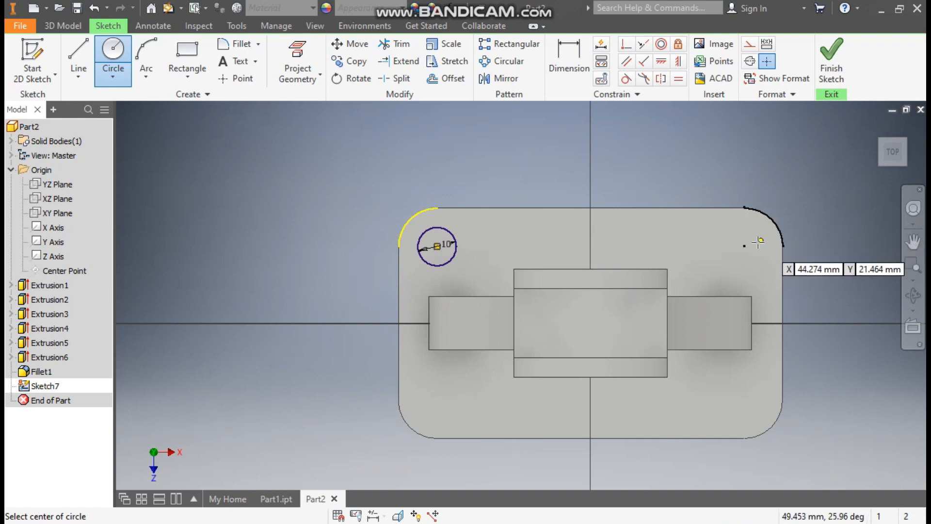
Step: Draw 10 mm diameter circles concentric with the other three corner fillets of the base plate and finish the sketch
left_click(744, 246)
type("10")
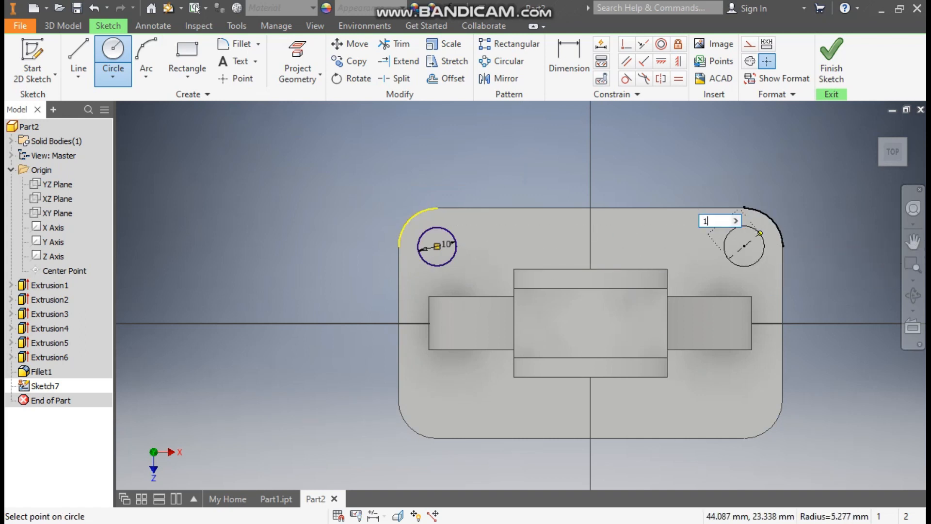
key("Return")
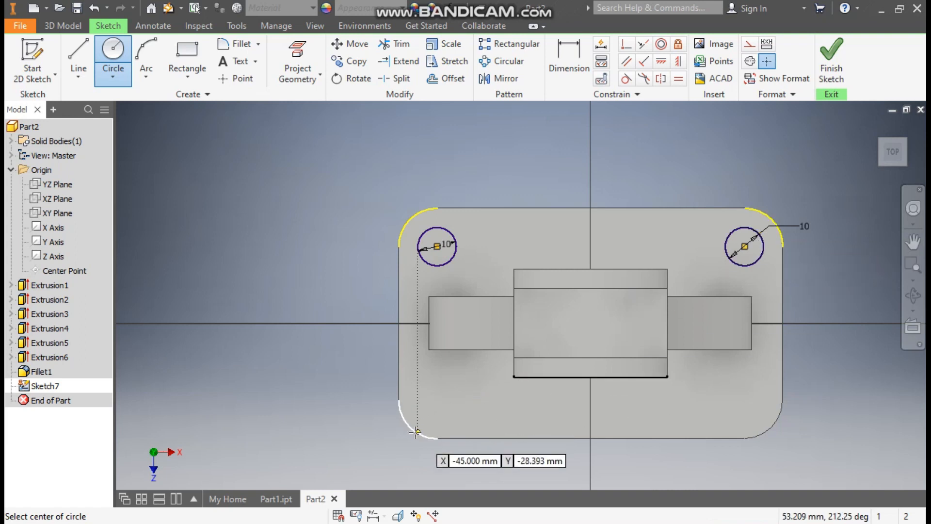
left_click(437, 399)
type("10")
key("Return")
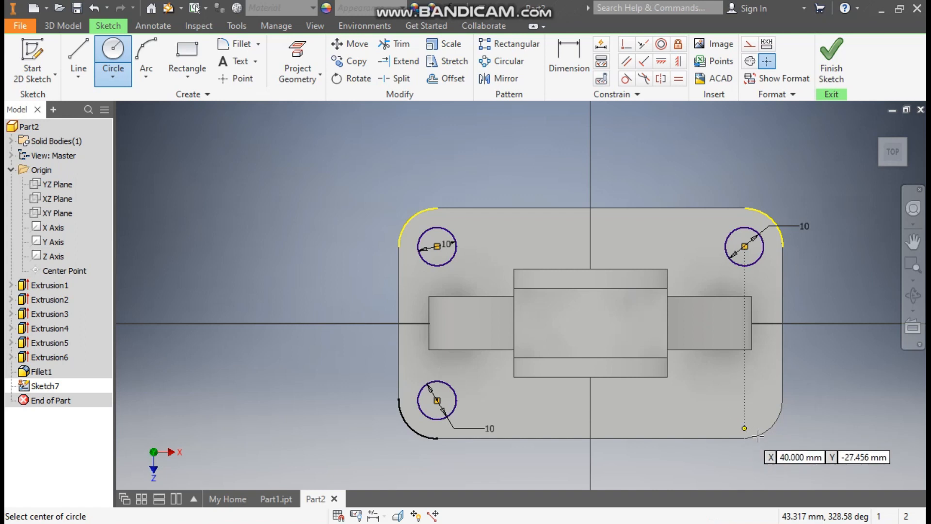
left_click(744, 400)
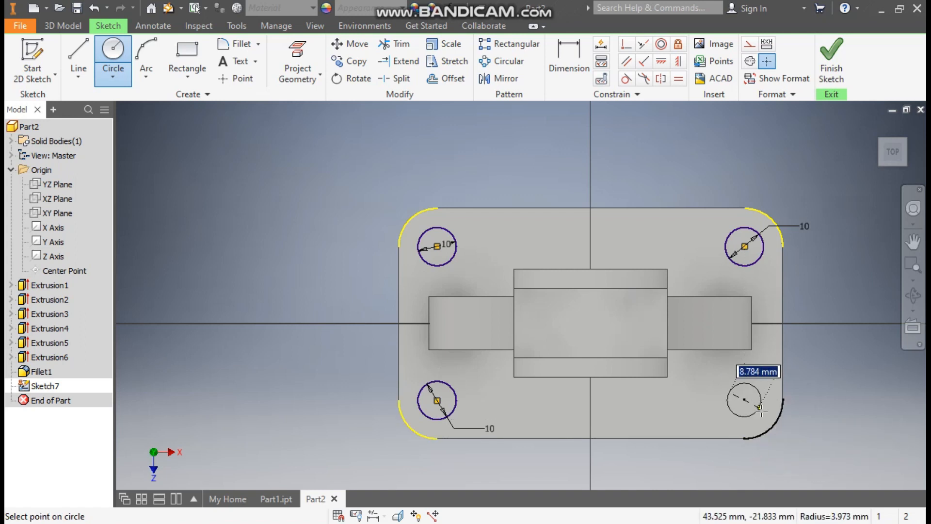
type("10")
key("Return")
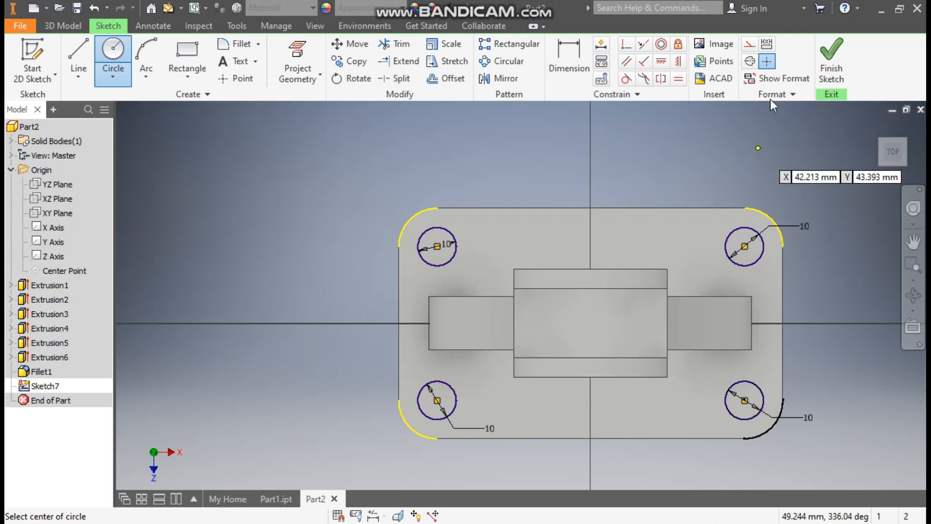
left_click(831, 57)
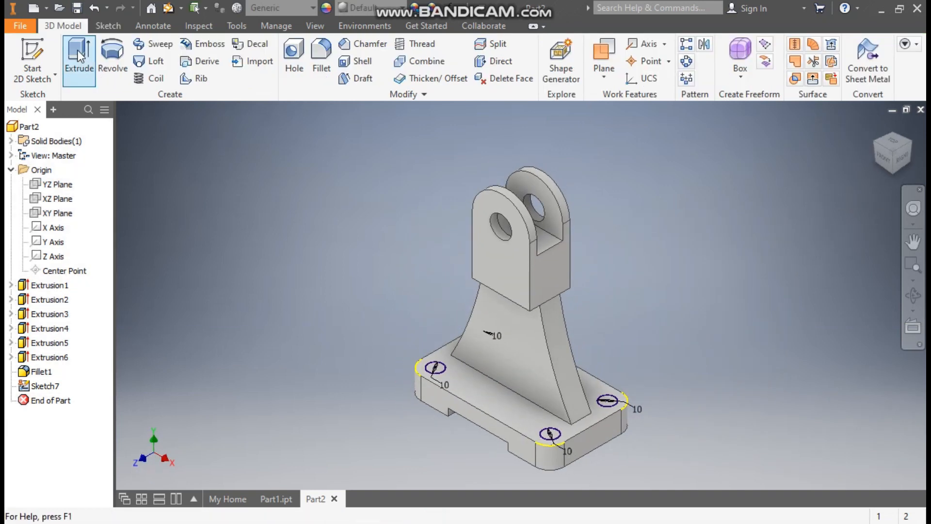
Step: Cut the four corner circles downward through the base plate with a 60.5 mm extrusion
left_click(78, 48)
left_click_drag(706, 275, 341, 470)
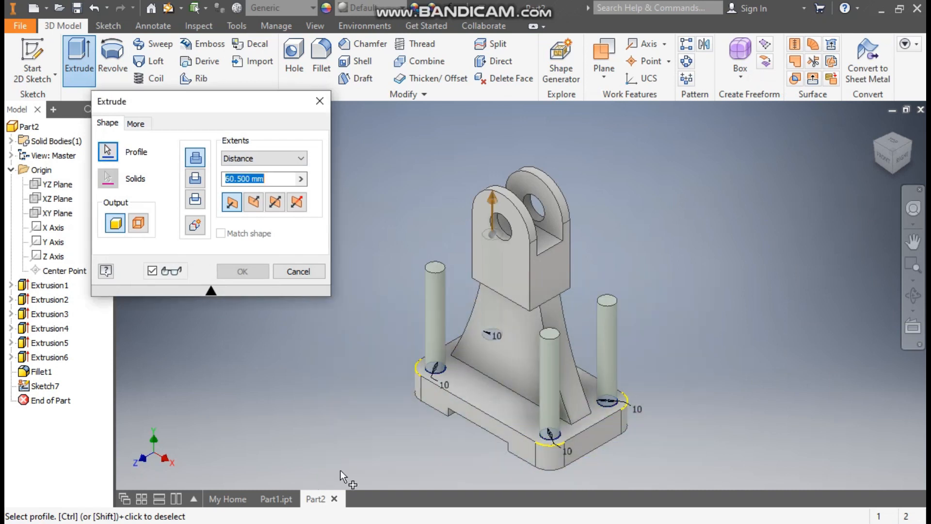
left_click(254, 202)
middle_click_drag(732, 316, 773, 263)
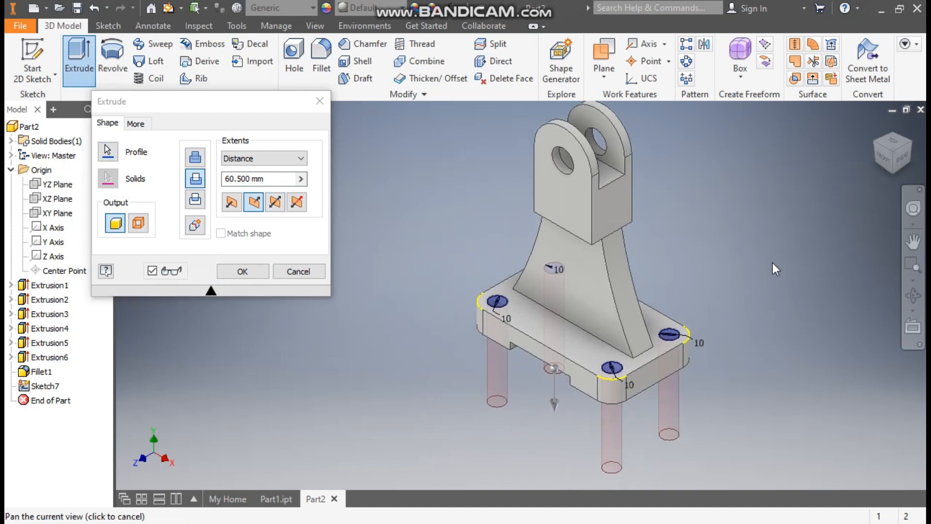
left_click(243, 272)
middle_click_drag(433, 261, 391, 308)
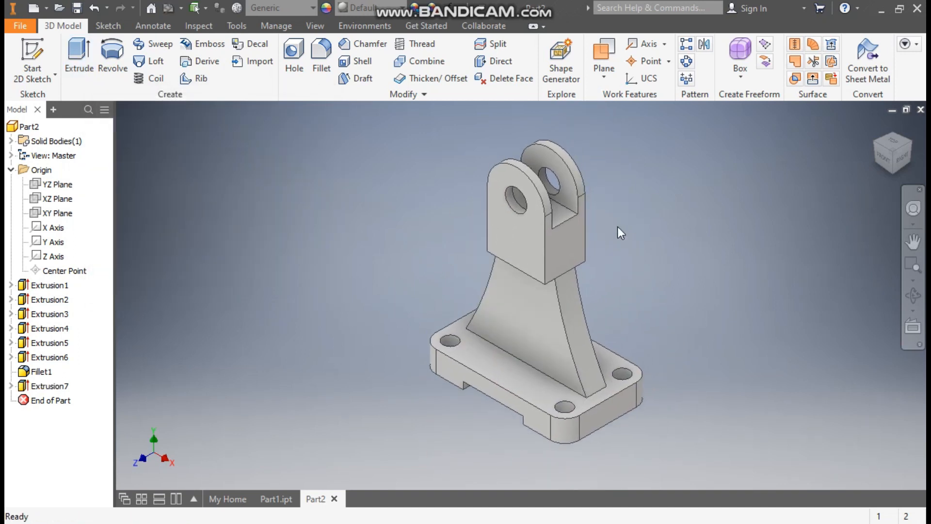
Step: Apply the Blue - Wall Paint - Glossy appearance from the Inventor Material Library to the whole bracket
left_click(373, 8)
scroll(384, 212, "up", 10)
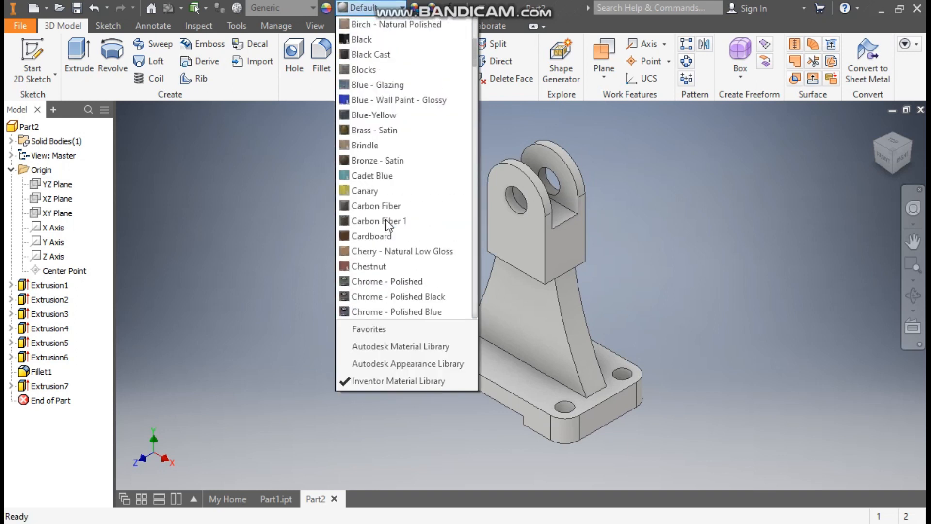
left_click(377, 101)
scroll(388, 262, "up", 2)
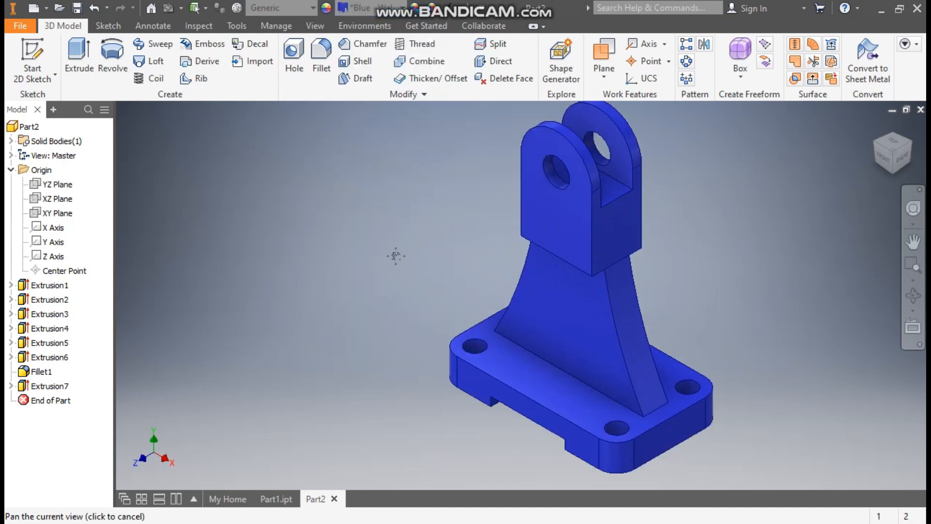
middle_click_drag(393, 256, 351, 270)
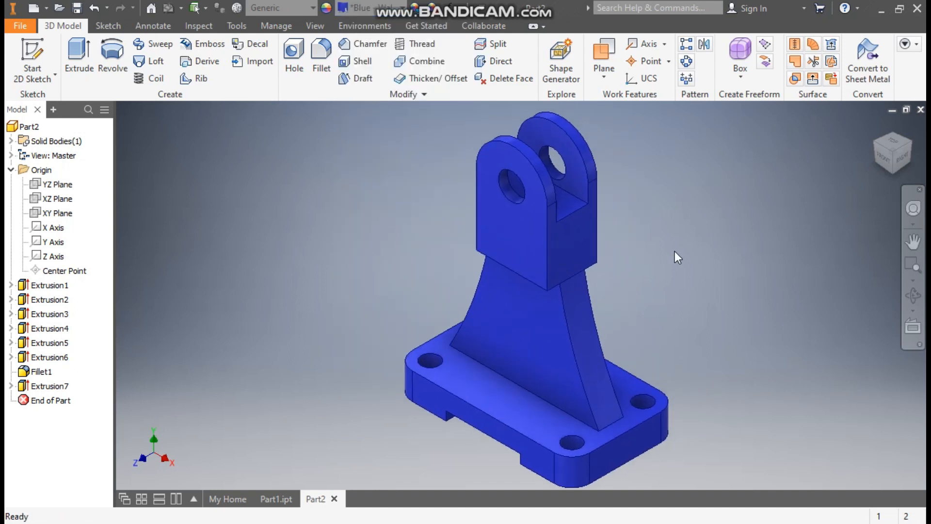